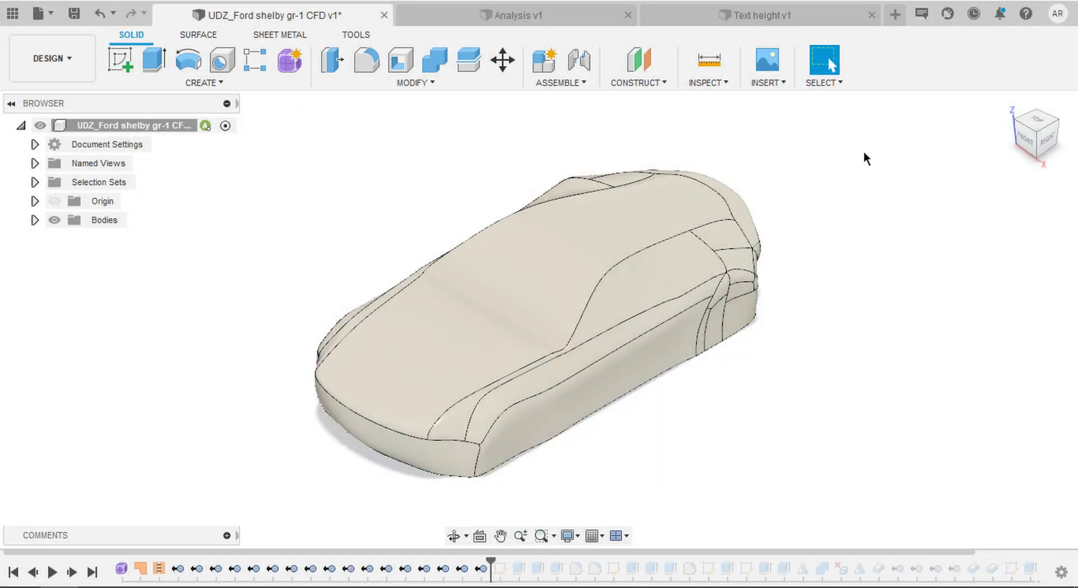
Export the Ford Shelby car design with the file type set to USD Files (*.usdz).
{"action": "left_click", "coordinate": [39, 14]}
{"action": "left_click", "coordinate": [90, 229]}
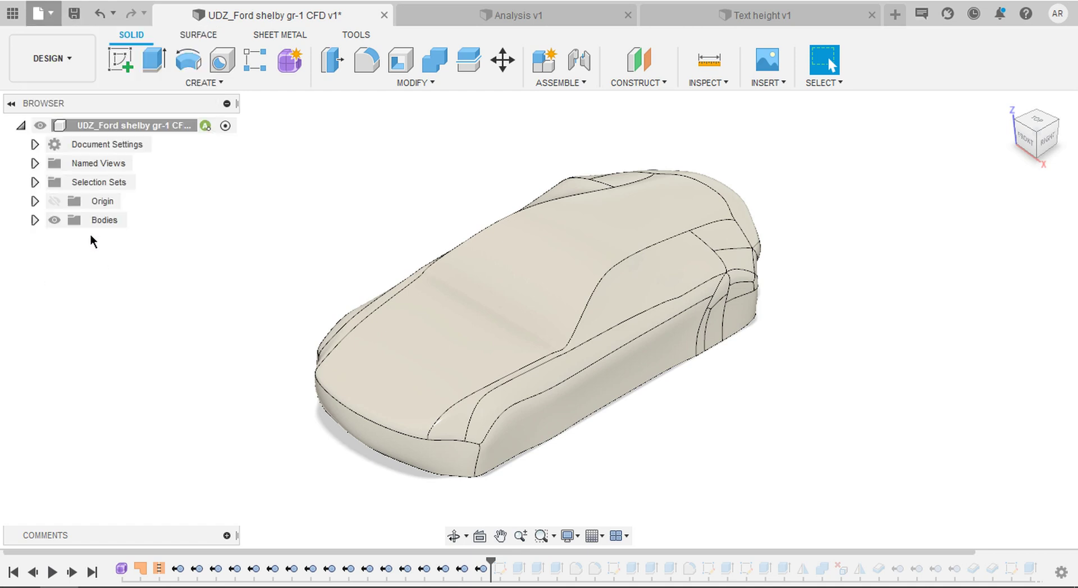
{"action": "left_click", "coordinate": [796, 182]}
{"action": "scroll", "coordinate": [646, 376], "scroll_direction": "down", "scroll_amount": 1}
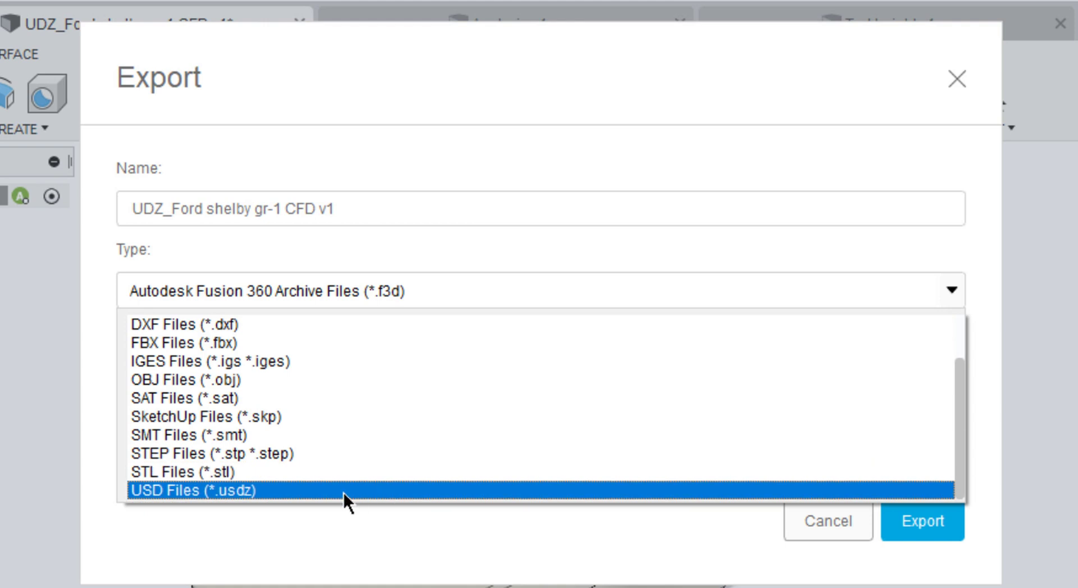
{"action": "left_click", "coordinate": [342, 492]}
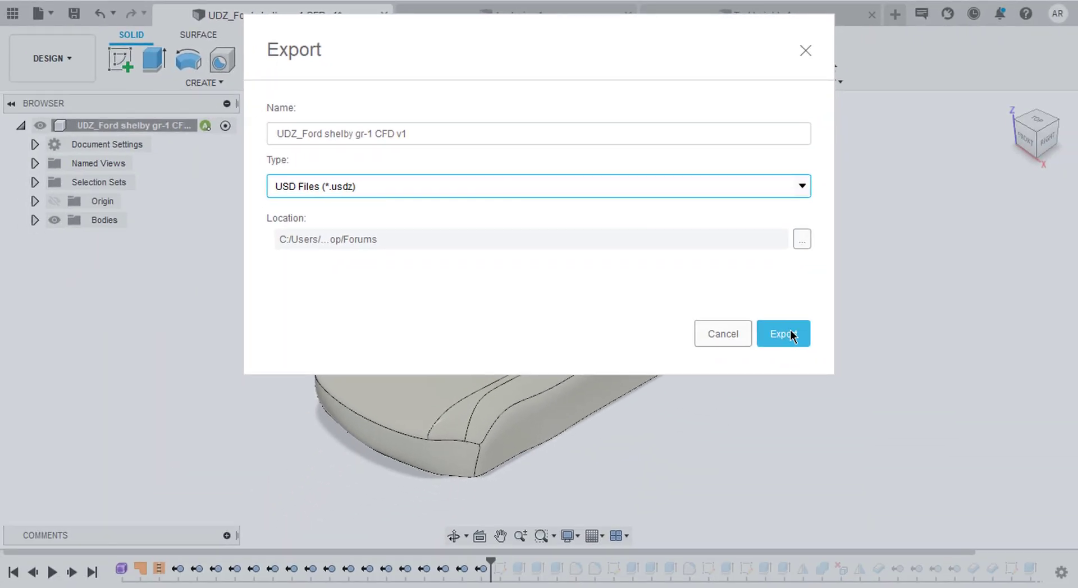
{"action": "left_click", "coordinate": [790, 335]}
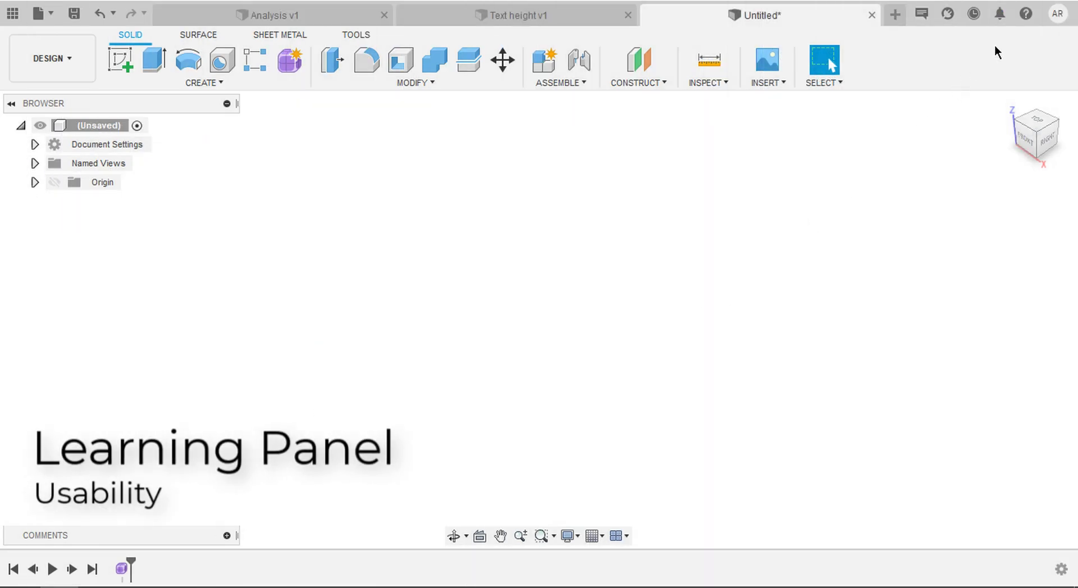
{"action": "left_click", "coordinate": [1029, 16]}
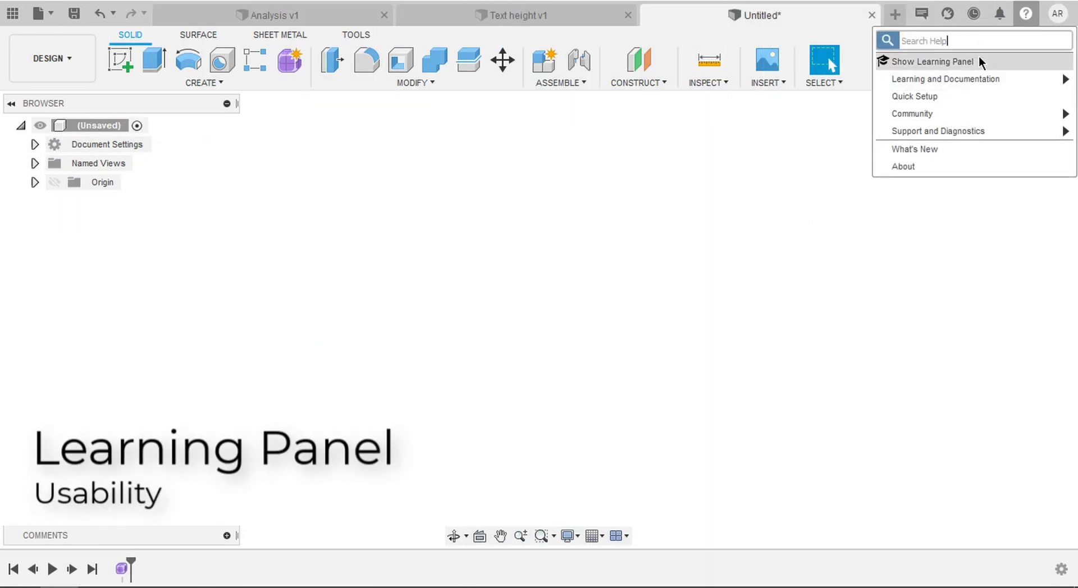
{"action": "left_click", "coordinate": [991, 64]}
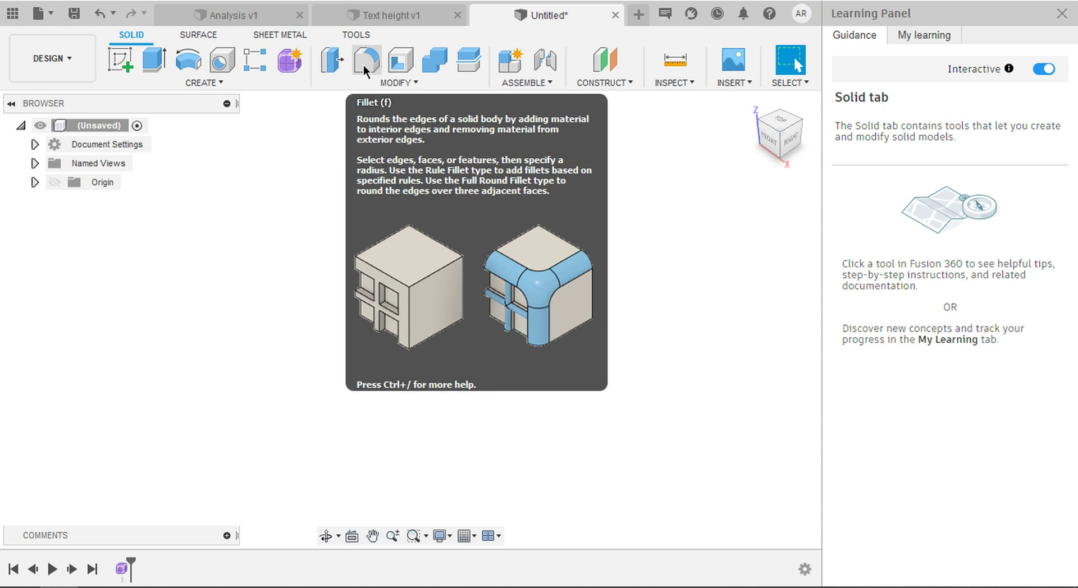
{"action": "left_click", "coordinate": [365, 62]}
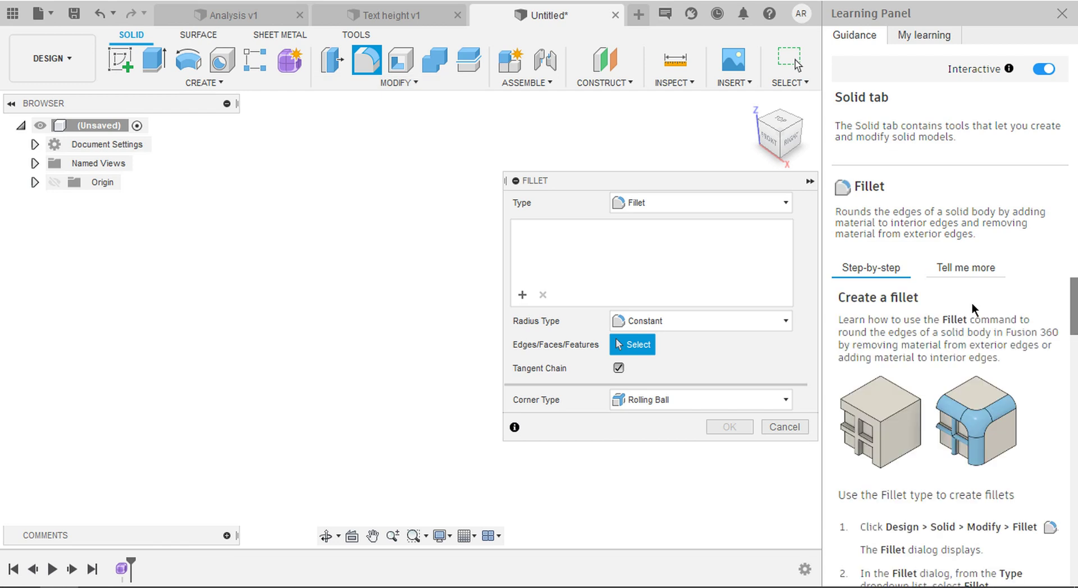
{"action": "scroll", "coordinate": [979, 336], "scroll_direction": "down", "scroll_amount": 3}
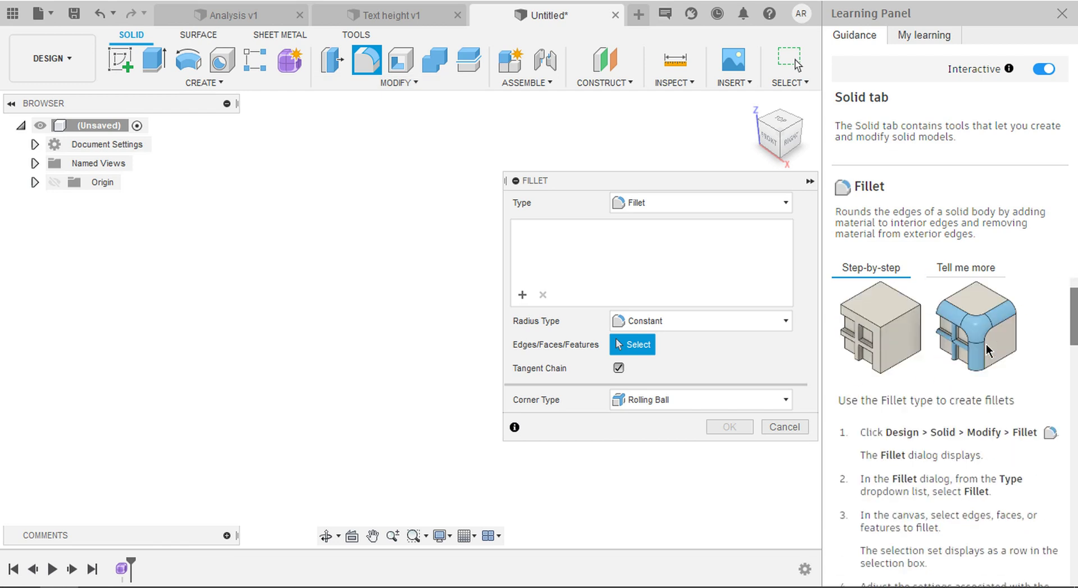
{"action": "scroll", "coordinate": [987, 351], "scroll_direction": "down", "scroll_amount": 10}
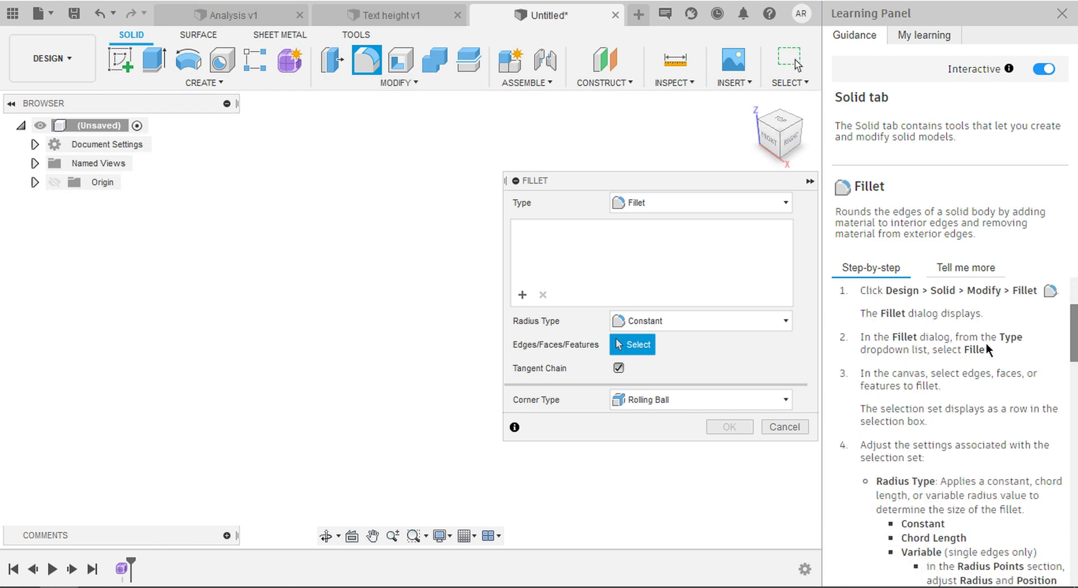
{"action": "left_click", "coordinate": [410, 65]}
{"action": "left_click", "coordinate": [366, 59]}
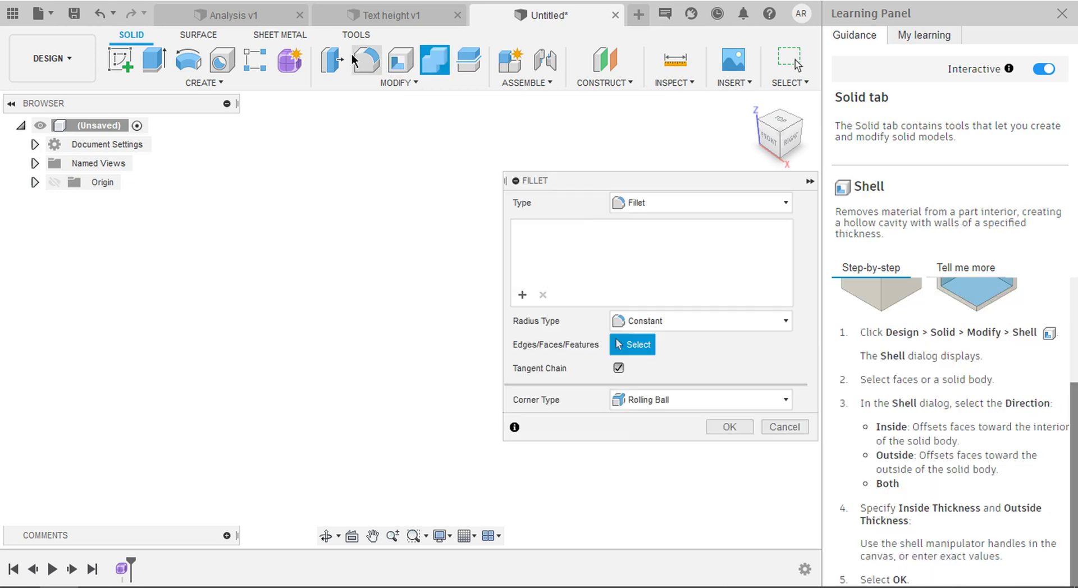
{"action": "left_click", "coordinate": [333, 60]}
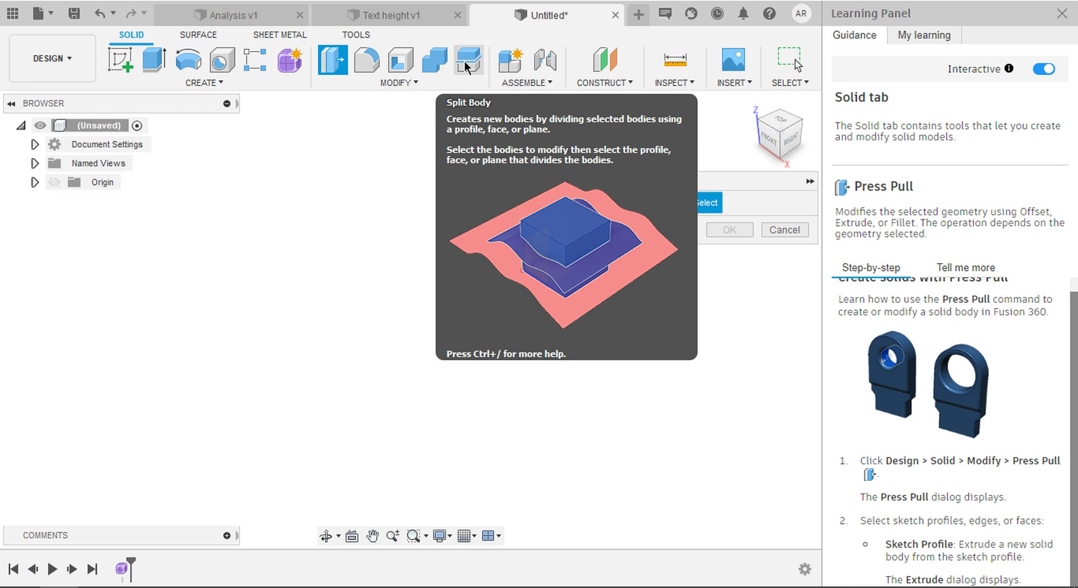
{"action": "left_click", "coordinate": [255, 59]}
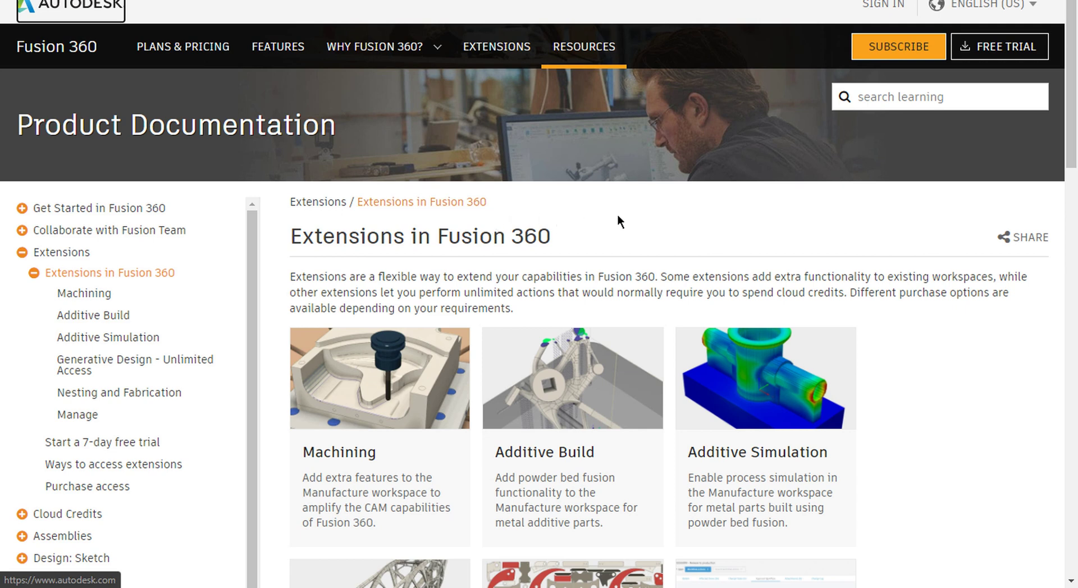
Scroll the Extensions docs page, return to Resources, and open Self-Paced Learning.
{"action": "scroll", "coordinate": [786, 281], "scroll_direction": "down", "scroll_amount": 2}
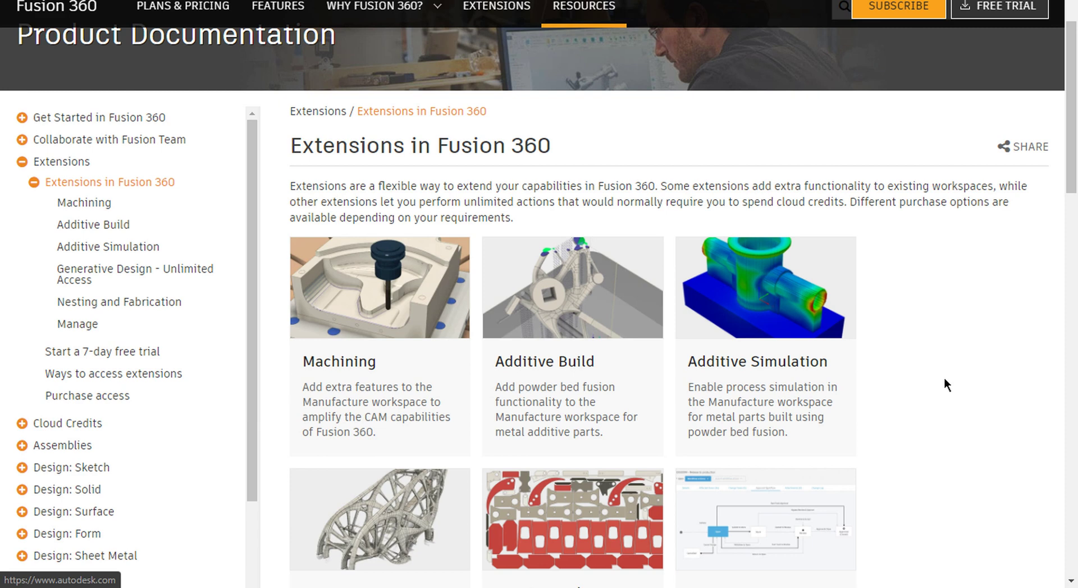
{"action": "scroll", "coordinate": [946, 381], "scroll_direction": "up", "scroll_amount": 2}
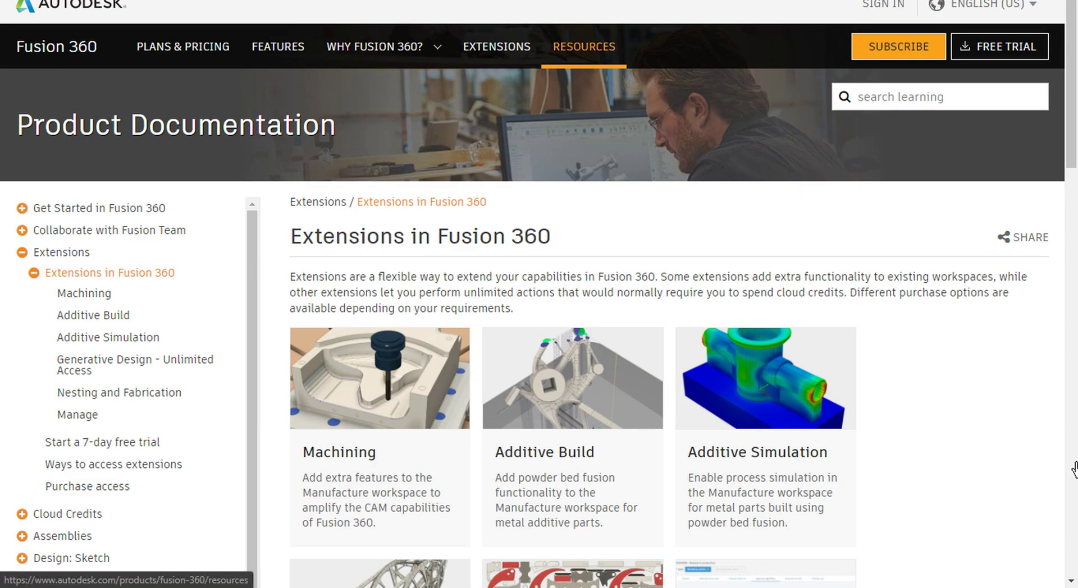
{"action": "key", "text": "alt+Left"}
{"action": "scroll", "coordinate": [738, 306], "scroll_direction": "down", "scroll_amount": 1}
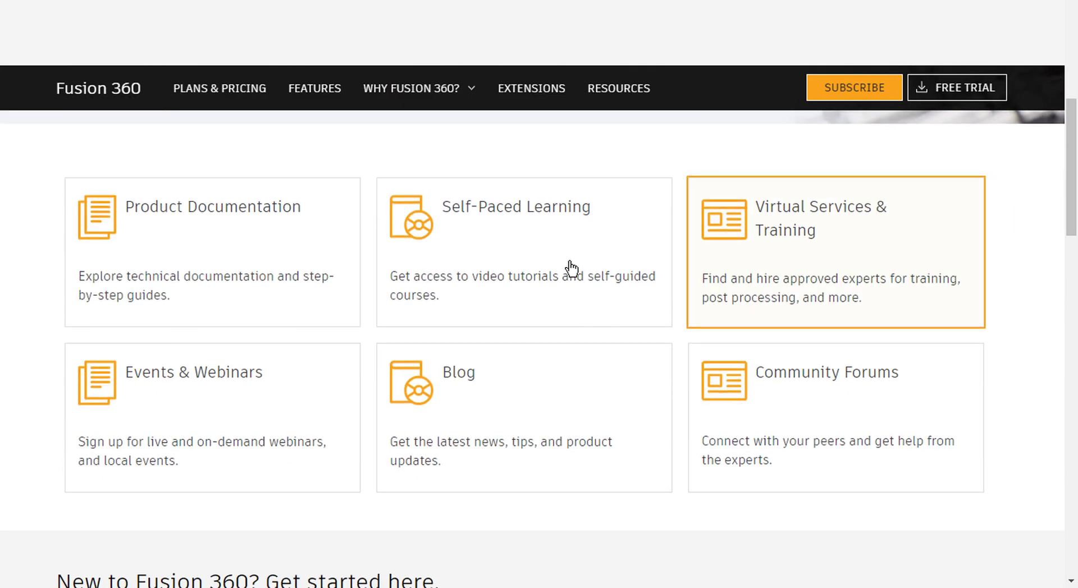
{"action": "left_click", "coordinate": [570, 269]}
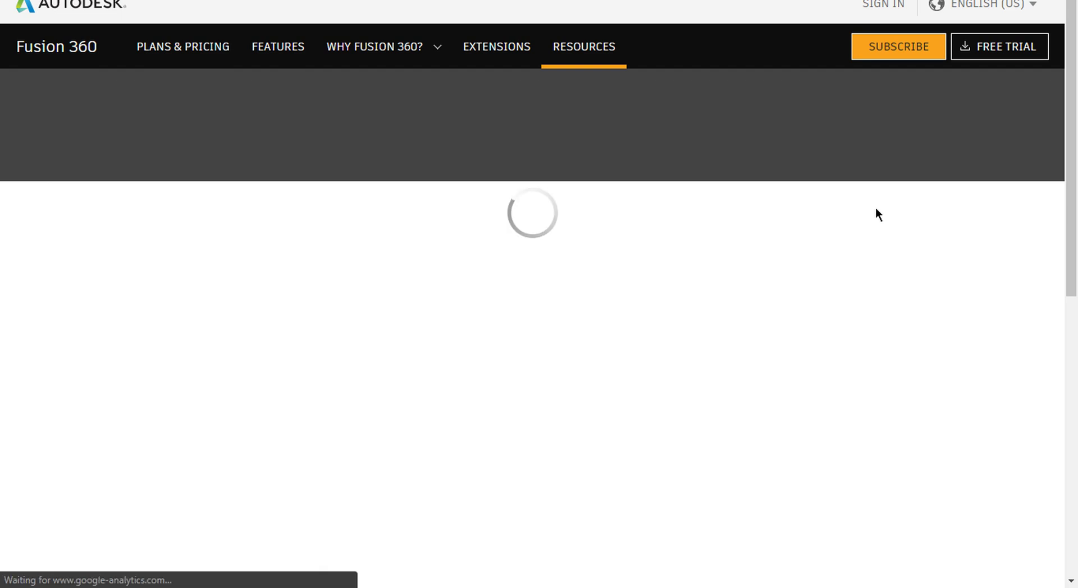
Jump to the Extensions courses and page through to the Generative Design extension course.
{"action": "scroll", "coordinate": [328, 283], "scroll_direction": "down", "scroll_amount": 3}
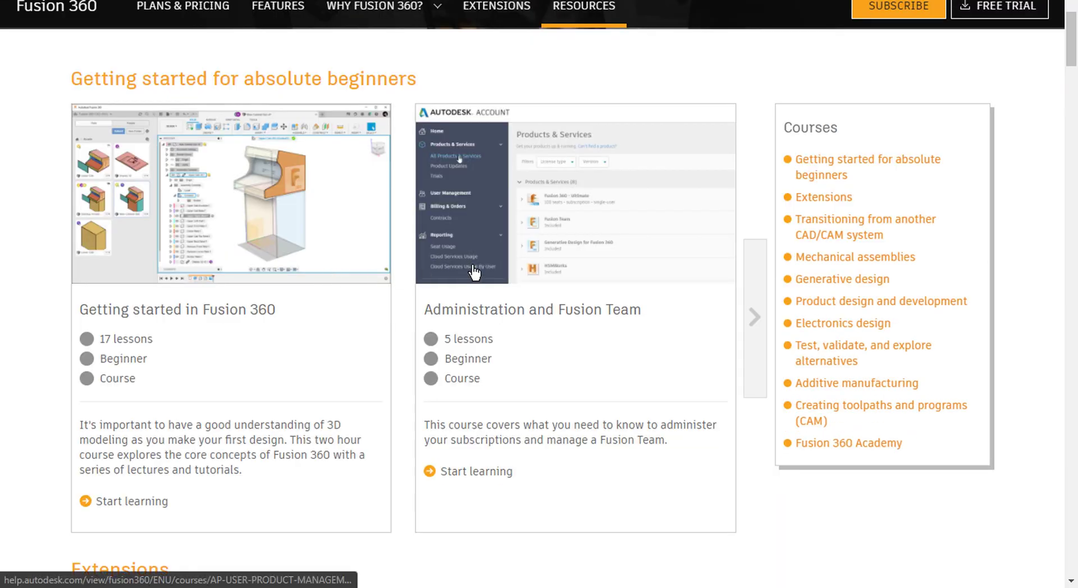
{"action": "left_click", "coordinate": [826, 198]}
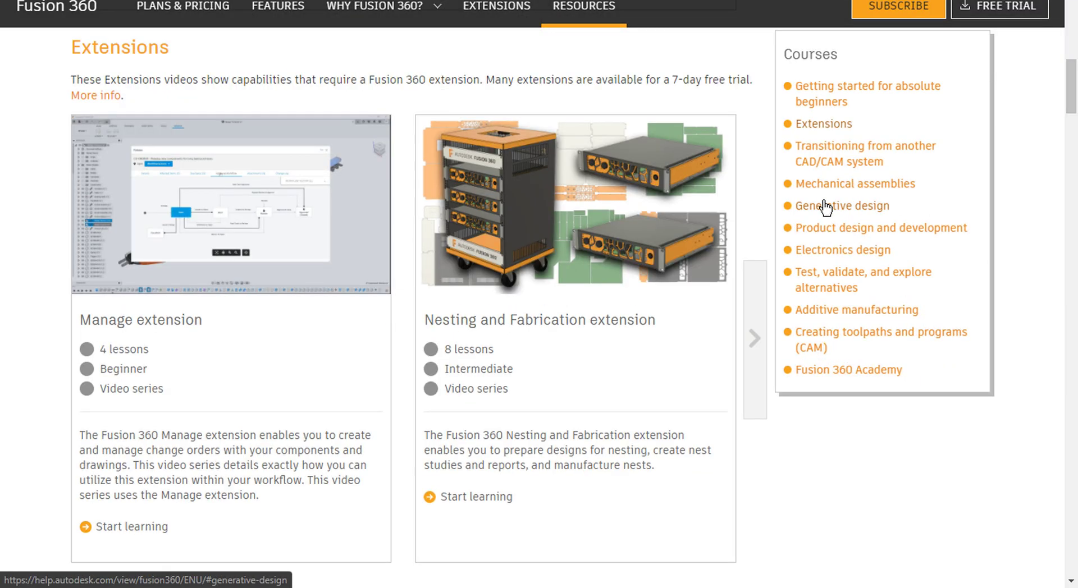
{"action": "left_click", "coordinate": [754, 338]}
{"action": "left_click", "coordinate": [755, 339]}
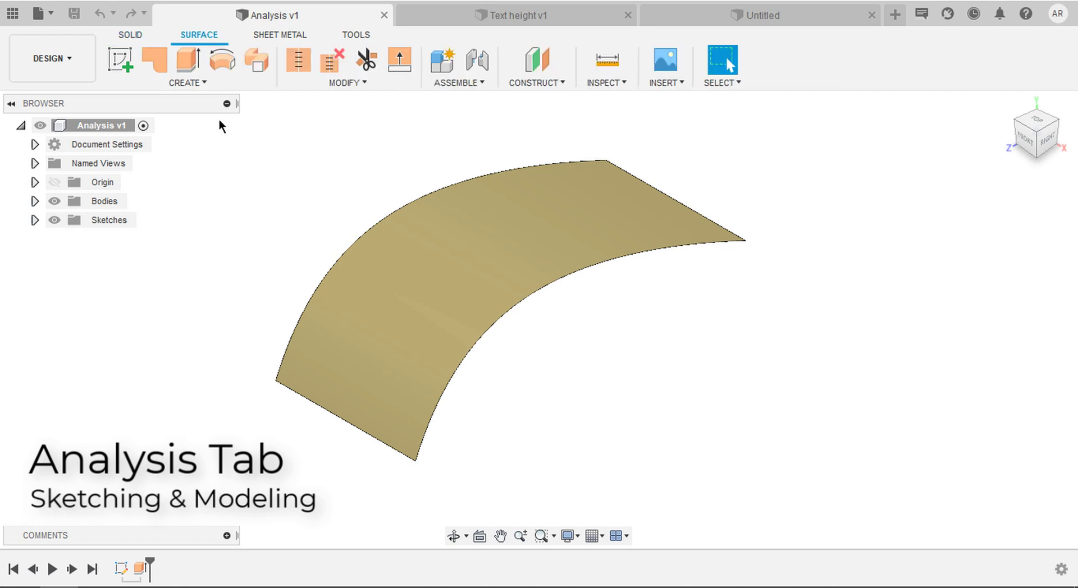
Extend the green surface's curved lower edge outward 20 mm with a tangent extension.
{"action": "left_click", "coordinate": [214, 87]}
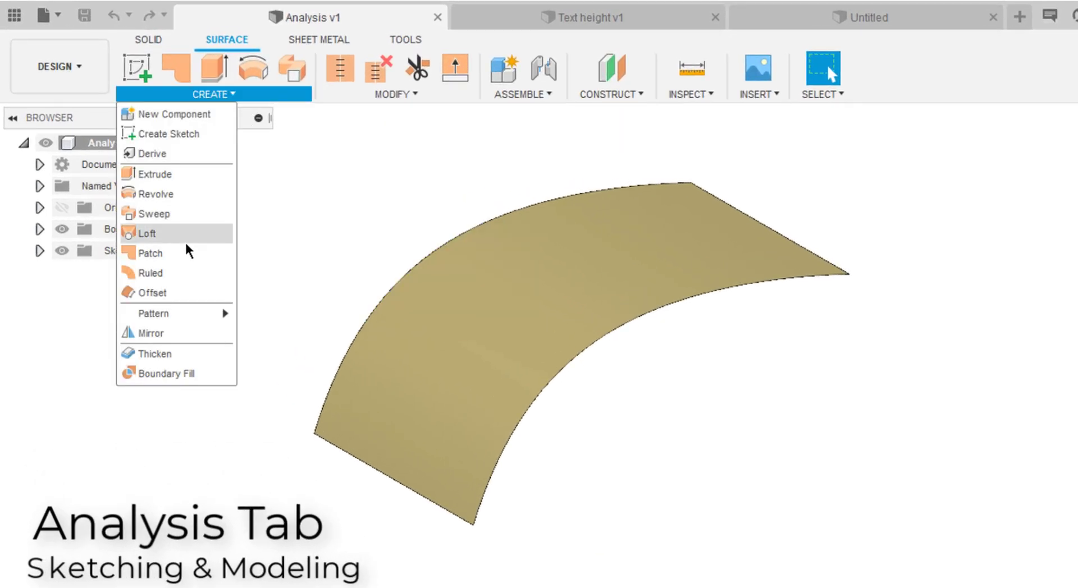
{"action": "left_click", "coordinate": [408, 98]}
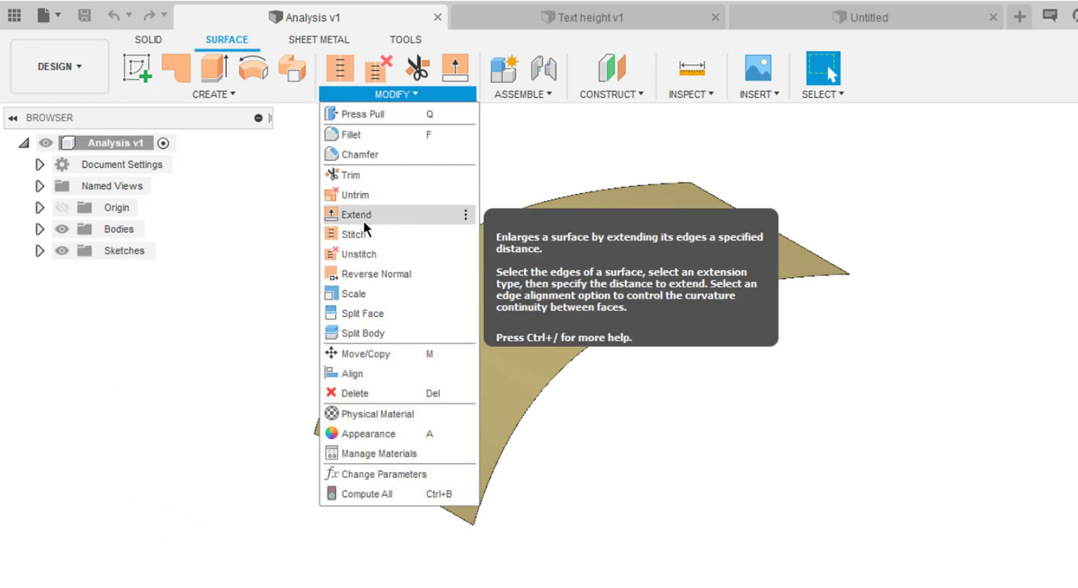
{"action": "left_click", "coordinate": [285, 184]}
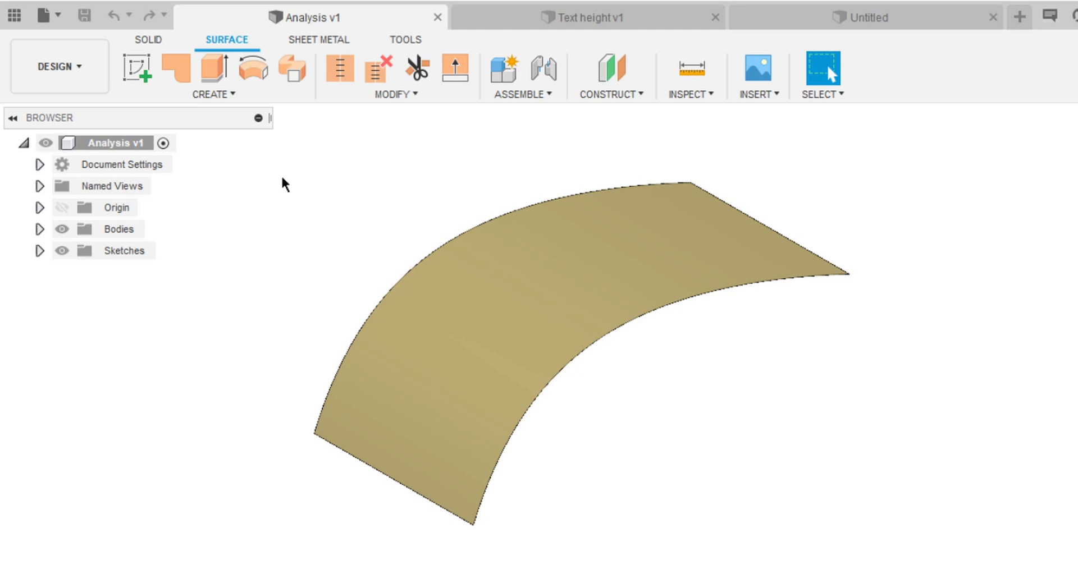
{"action": "left_click", "coordinate": [395, 94]}
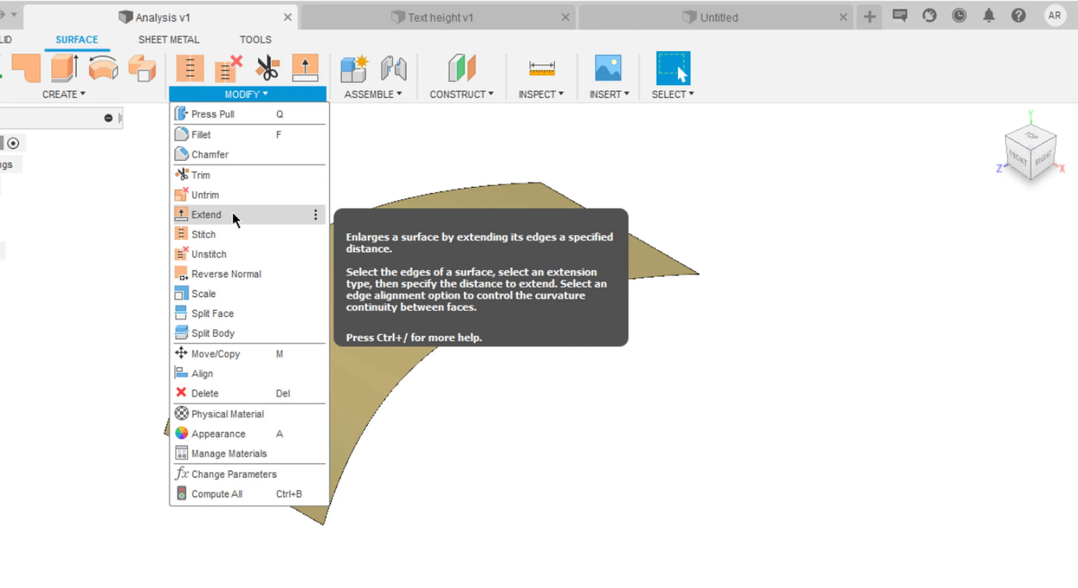
{"action": "left_click", "coordinate": [233, 216]}
{"action": "left_click", "coordinate": [474, 331]}
{"action": "middle_click_drag", "start_coordinate": [376, 263], "coordinate": [312, 236]}
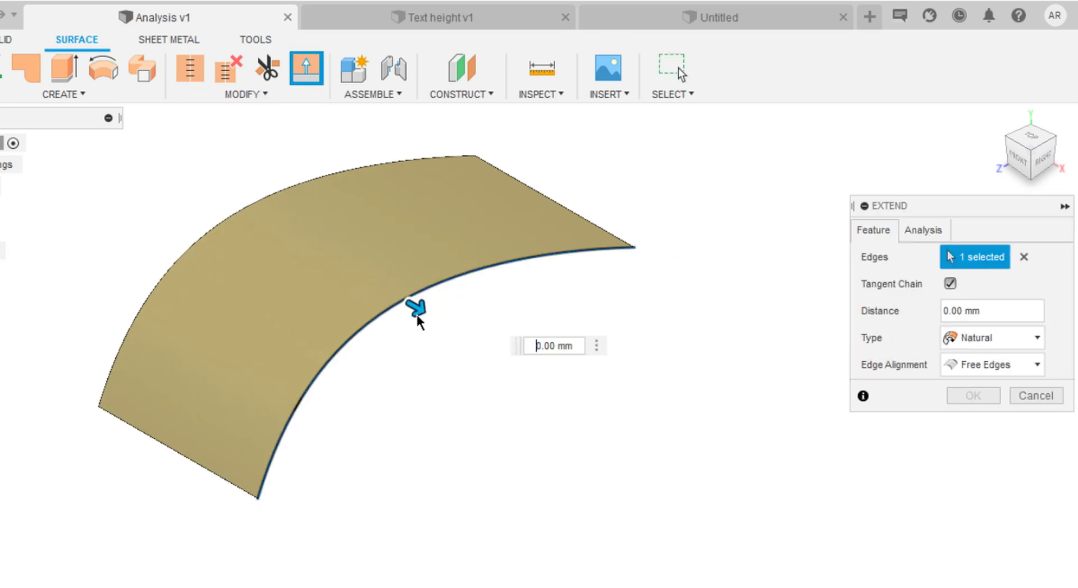
{"action": "left_click", "coordinate": [989, 344]}
{"action": "left_click", "coordinate": [976, 401]}
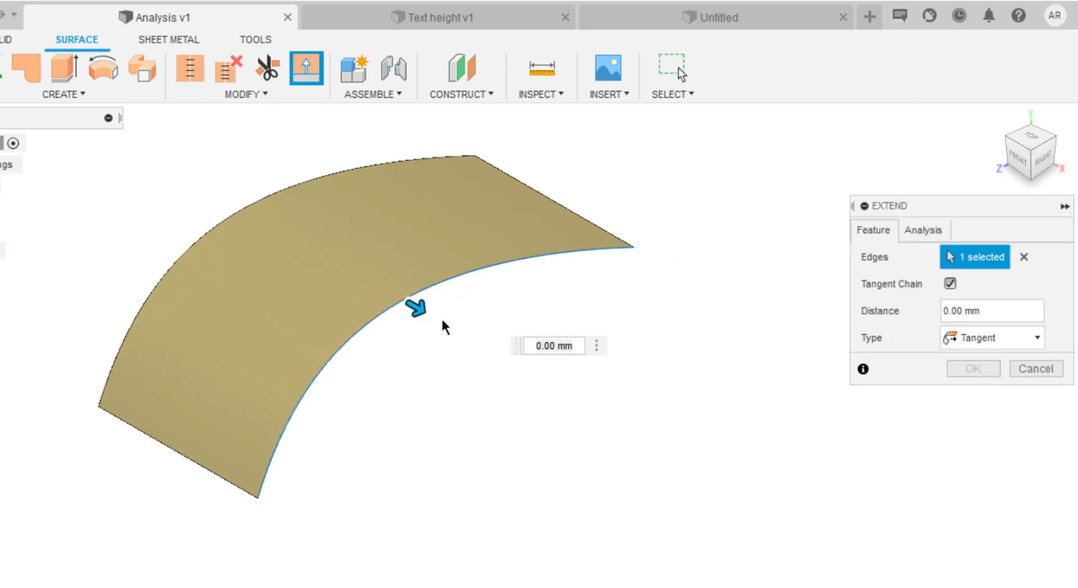
{"action": "left_click_drag", "start_coordinate": [415, 306], "coordinate": [480, 347]}
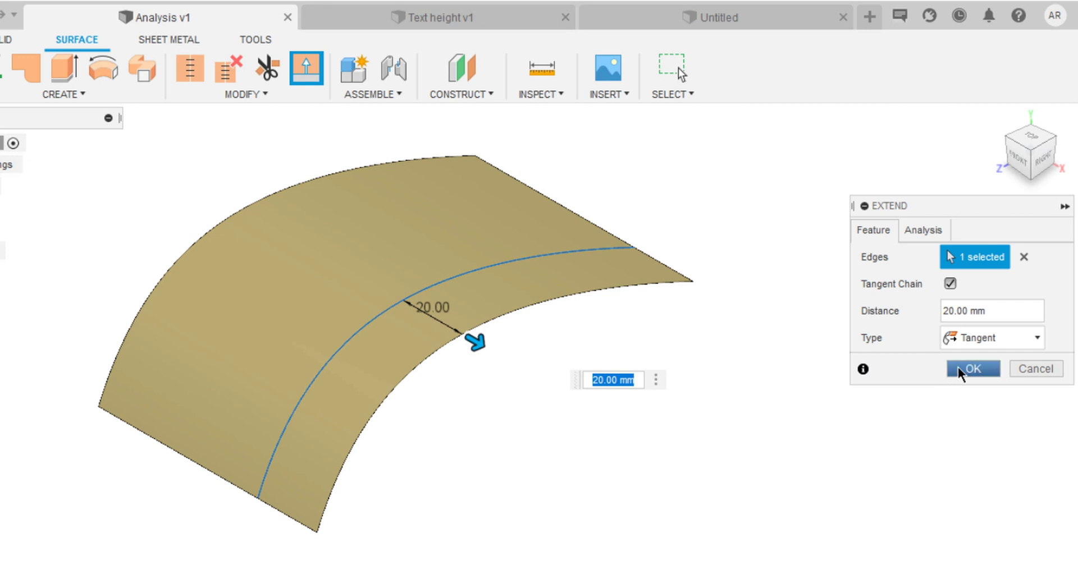
Analyse the extended surface with zebra stripes, then a curvature map, then isocurves.
{"action": "left_click", "coordinate": [927, 231]}
{"action": "left_click", "coordinate": [976, 260]}
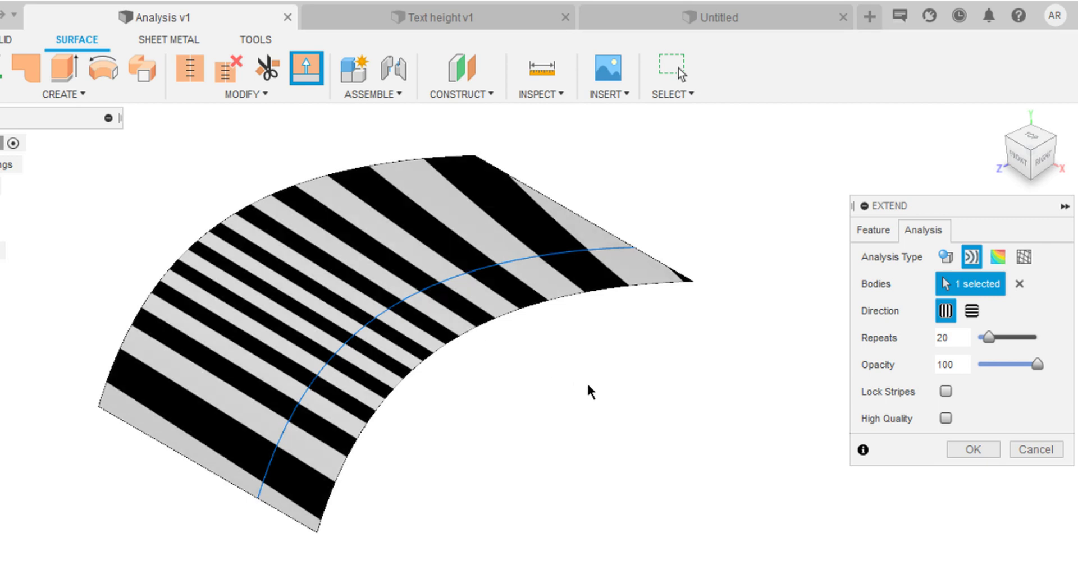
{"action": "mouse_move", "coordinate": [590, 391]}
{"action": "middle_mouse_down", "text": "shift"}
{"action": "mouse_move", "coordinate": [534, 397]}
{"action": "mouse_move", "coordinate": [588, 410]}
{"action": "mouse_move", "coordinate": [578, 385]}
{"action": "mouse_move", "coordinate": [476, 363]}
{"action": "mouse_move", "coordinate": [589, 376]}
{"action": "middle_mouse_up", "text": "shift"}
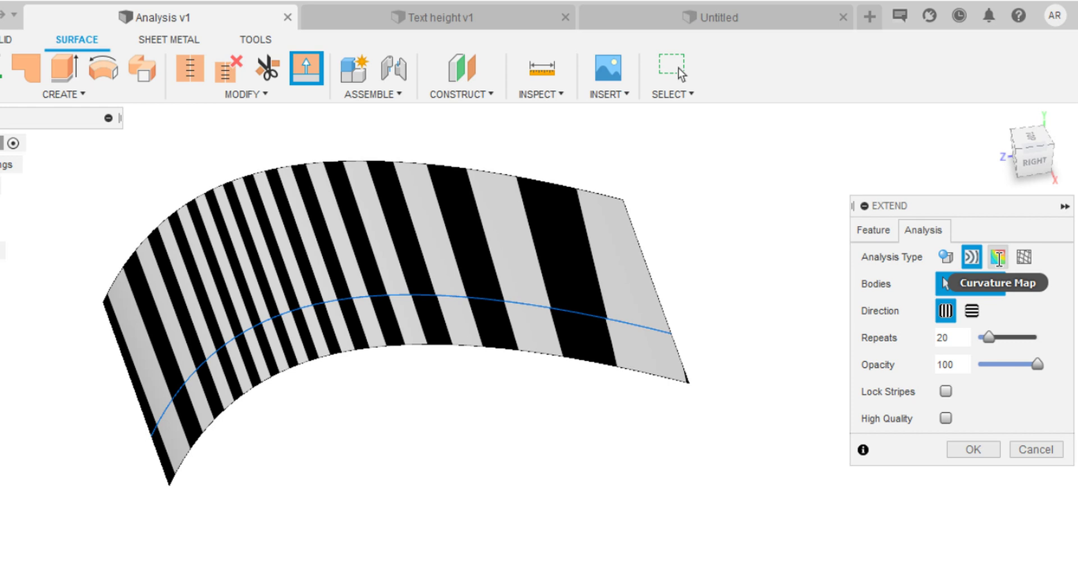
{"action": "left_click", "coordinate": [998, 258]}
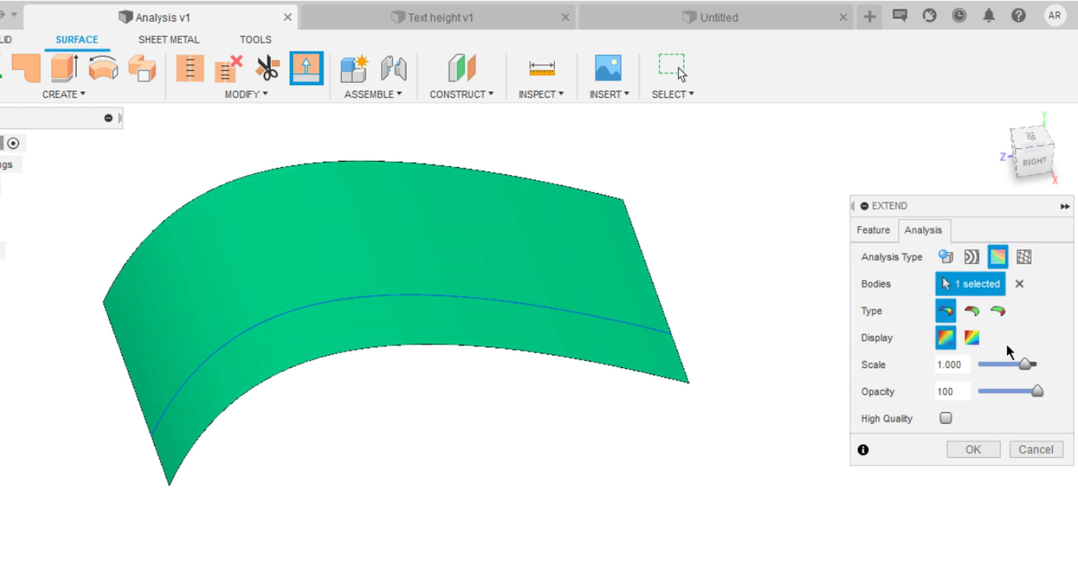
{"action": "left_click", "coordinate": [1023, 258]}
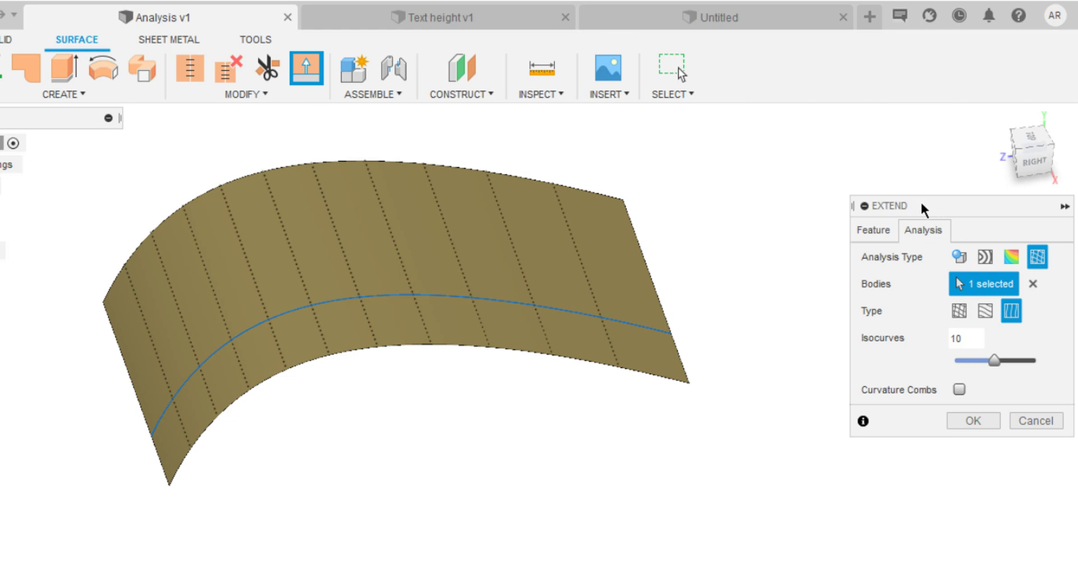
{"action": "left_click_drag", "start_coordinate": [921, 209], "coordinate": [903, 209]}
Accept the isocurve analysis and switch to the Text height design.
{"action": "left_click", "coordinate": [956, 421]}
{"action": "left_click", "coordinate": [484, 16]}
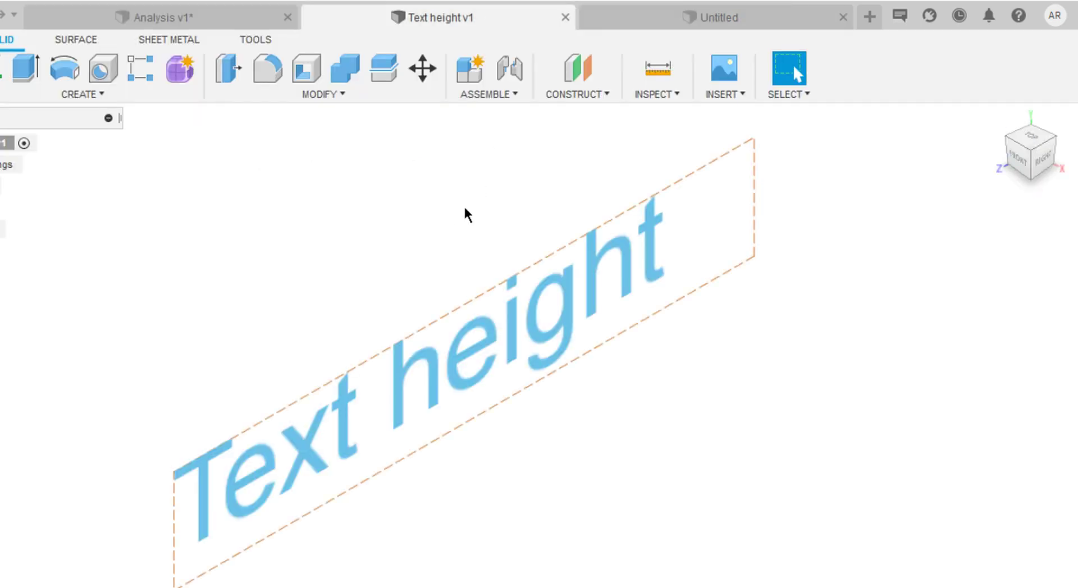
{"action": "scroll", "coordinate": [476, 197], "scroll_direction": "down", "scroll_amount": 2}
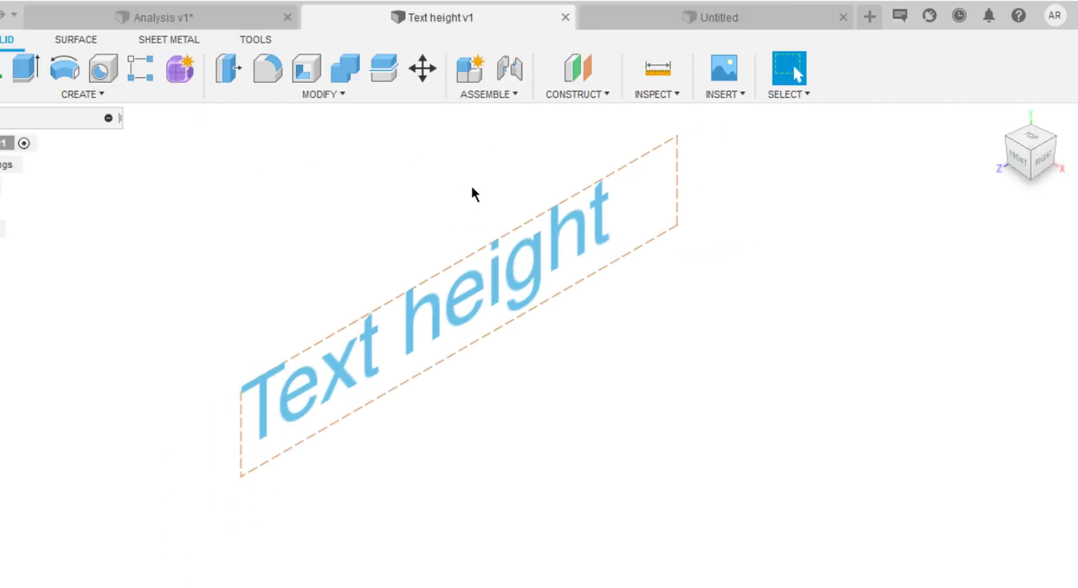
{"action": "scroll", "coordinate": [444, 219], "scroll_direction": "down", "scroll_amount": 1}
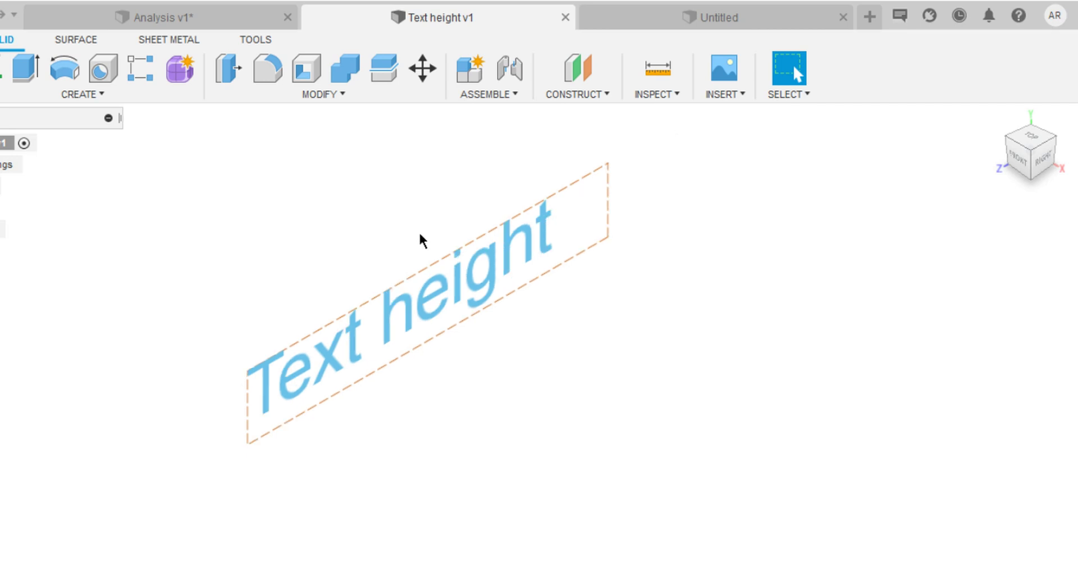
Edit the sketch holding the 'Text height' lettering, confirm its text settings, and finish the sketch.
{"action": "right_click", "coordinate": [437, 285]}
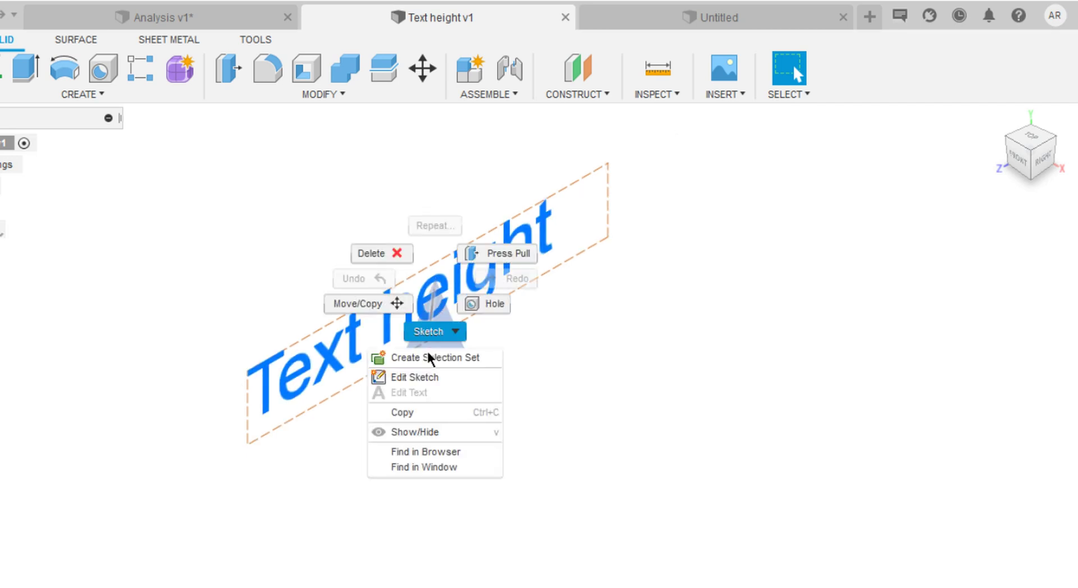
{"action": "left_click", "coordinate": [433, 377]}
{"action": "scroll", "coordinate": [387, 222], "scroll_direction": "down", "scroll_amount": 1}
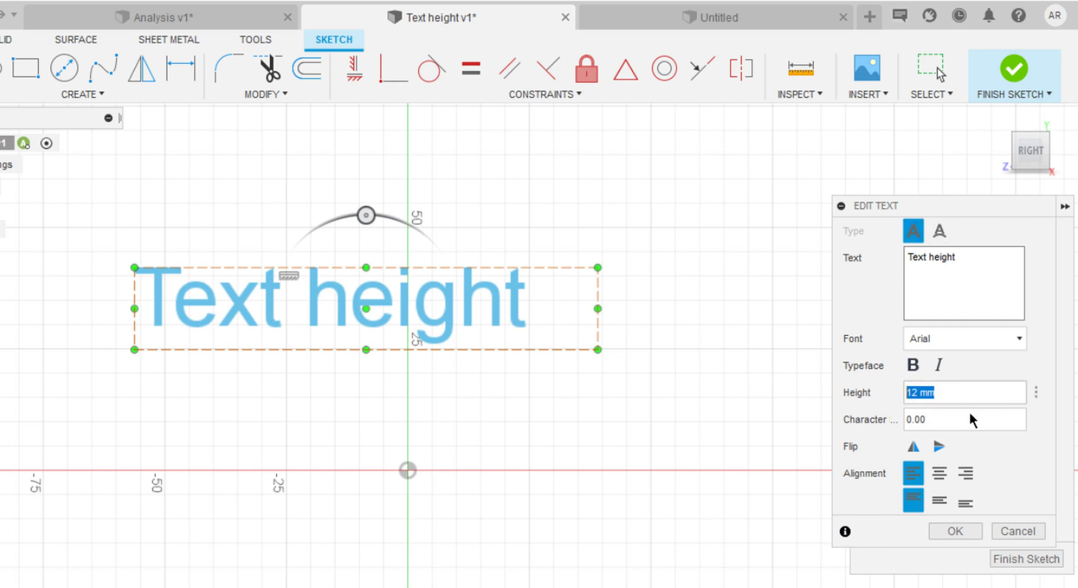
{"action": "left_click", "coordinate": [955, 531]}
{"action": "left_click", "coordinate": [1013, 70]}
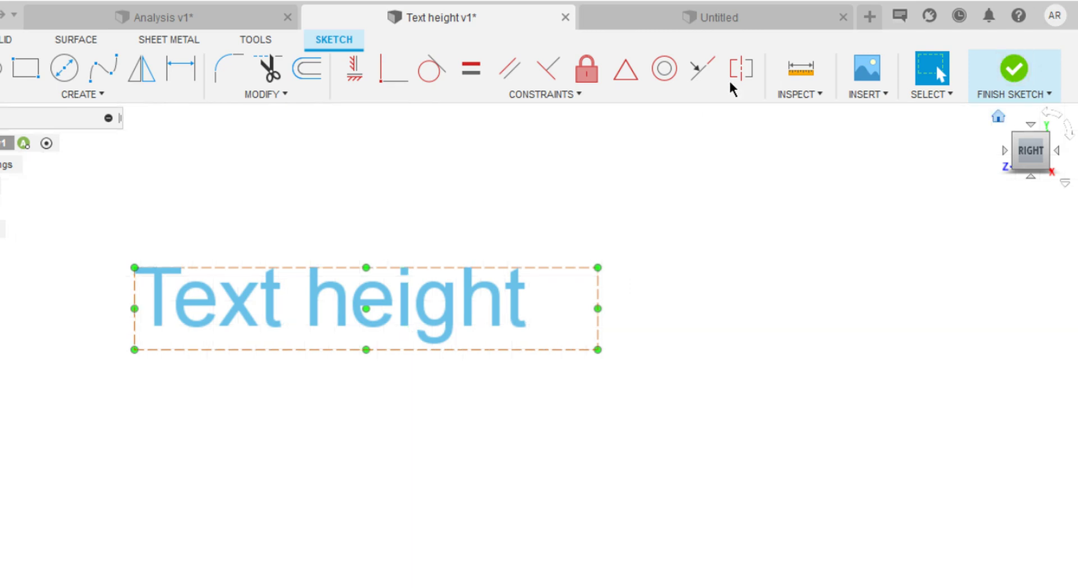
In Change Parameters, set the text height d1 to 10 mm, then to 8 mm.
{"action": "left_click", "coordinate": [321, 95]}
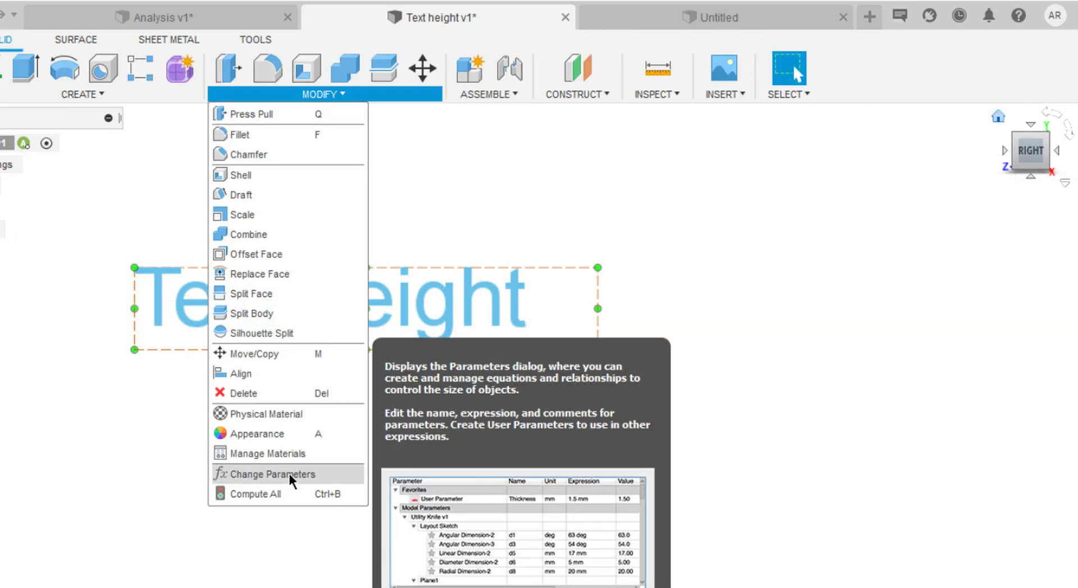
{"action": "left_click", "coordinate": [287, 475]}
{"action": "left_click", "coordinate": [591, 164]}
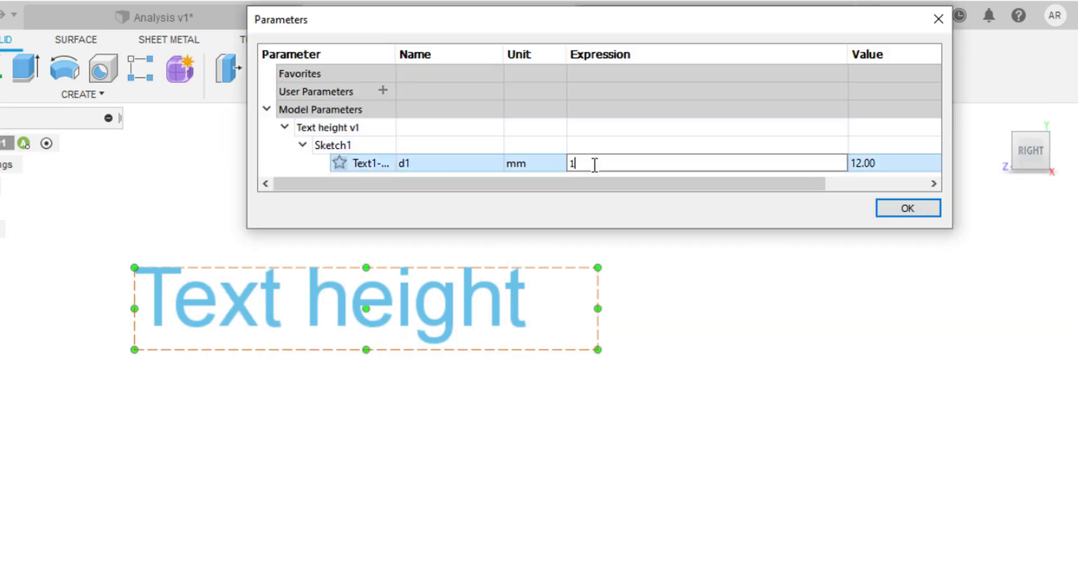
{"action": "key", "text": "Return"}
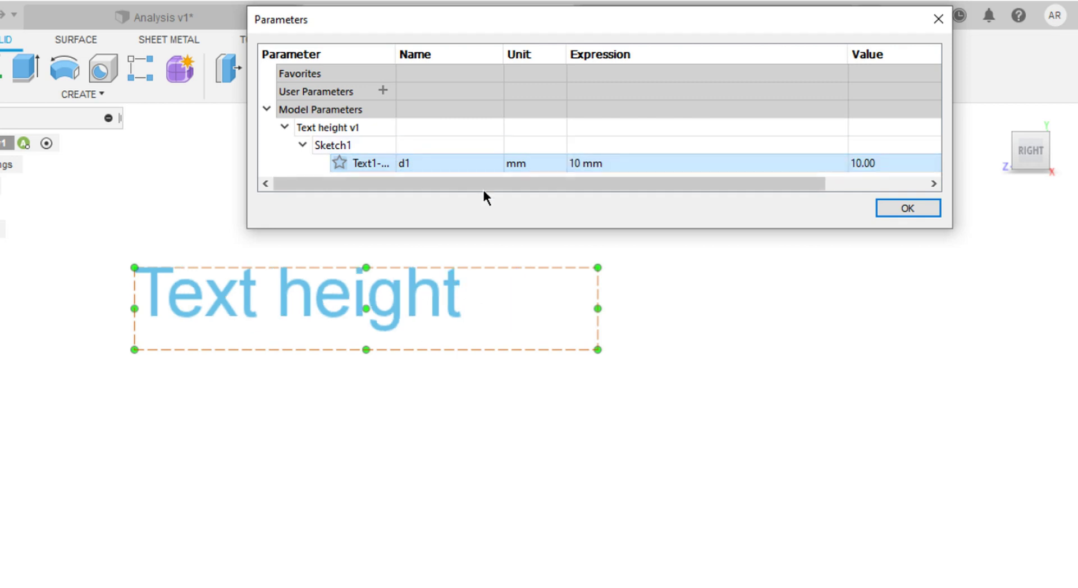
{"action": "left_click", "coordinate": [615, 163]}
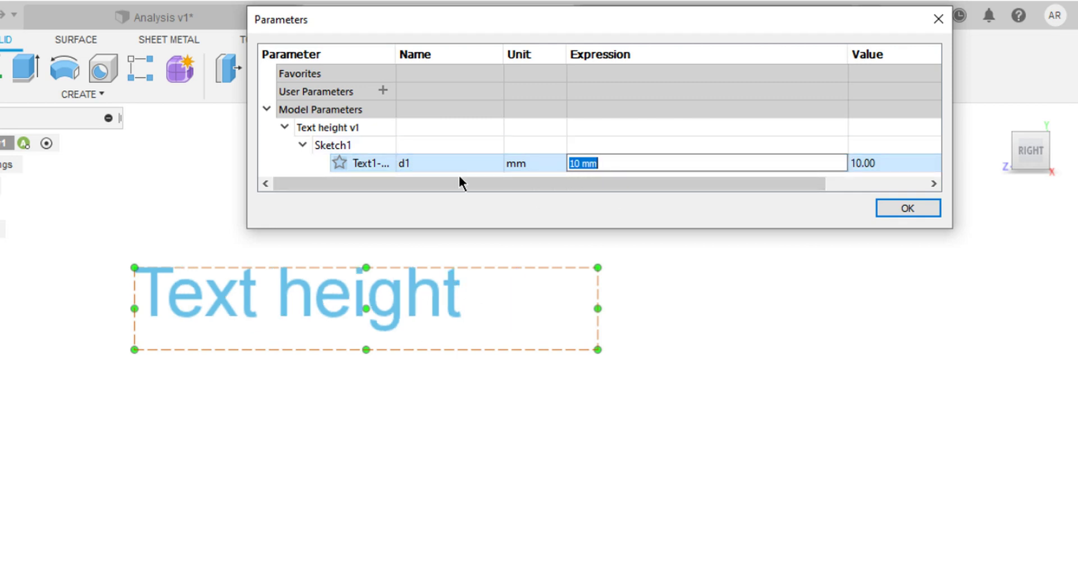
{"action": "type", "text": "8"}
{"action": "left_click", "coordinate": [288, 150]}
{"action": "left_click", "coordinate": [932, 209]}
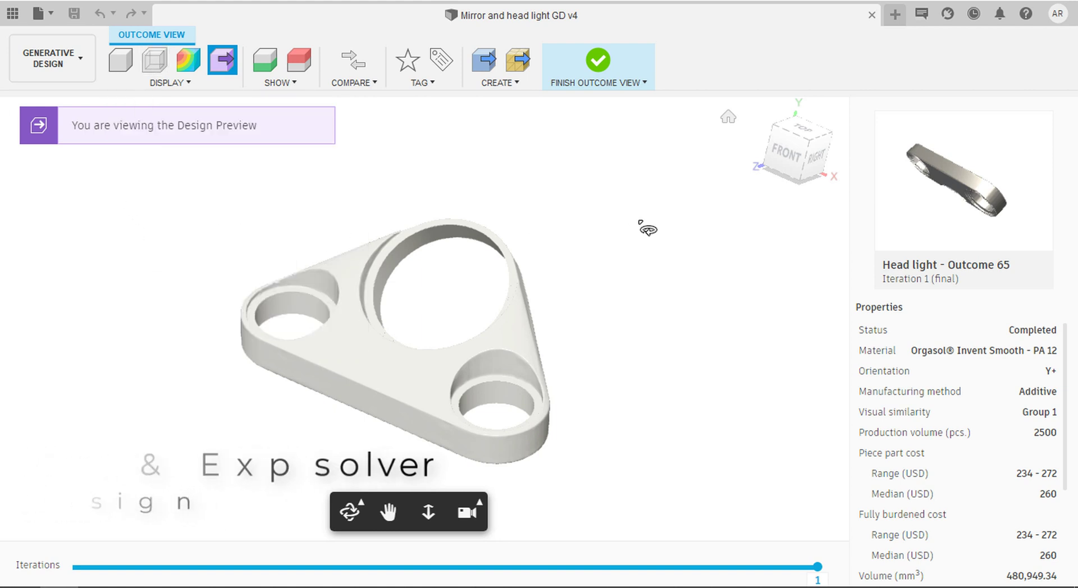
Turn on Transparent View, orbit Head light Outcome 65 from several angles, then finish the outcome view.
{"action": "mouse_move", "coordinate": [313, 178]}
{"action": "left_mouse_down"}
{"action": "mouse_move", "coordinate": [437, 207]}
{"action": "mouse_move", "coordinate": [303, 195]}
{"action": "left_mouse_up"}
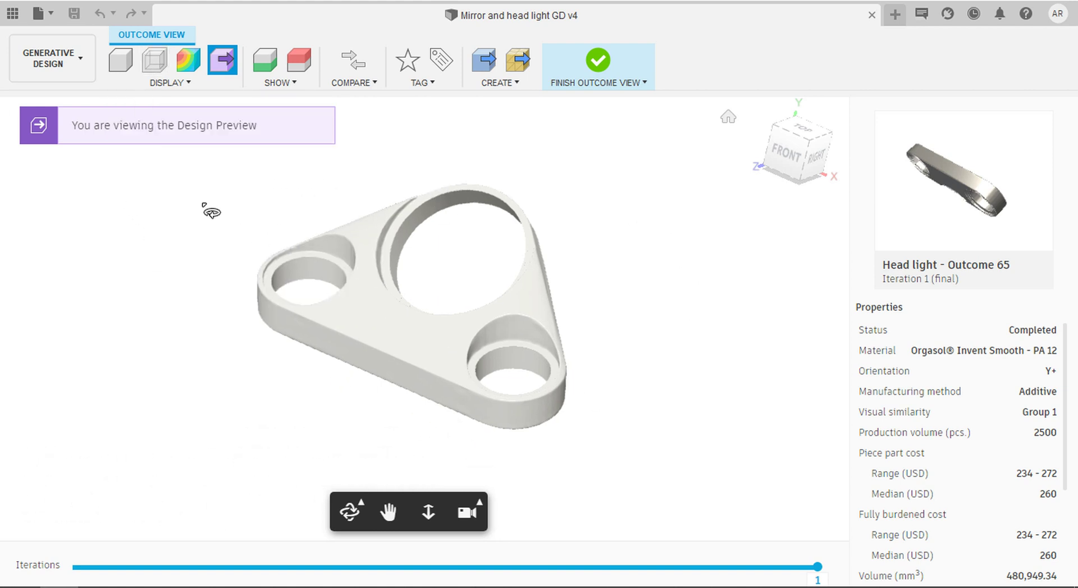
{"action": "left_click", "coordinate": [154, 60]}
{"action": "left_click_drag", "start_coordinate": [430, 307], "coordinate": [497, 238]}
{"action": "scroll", "coordinate": [373, 294], "scroll_direction": "up", "scroll_amount": 3}
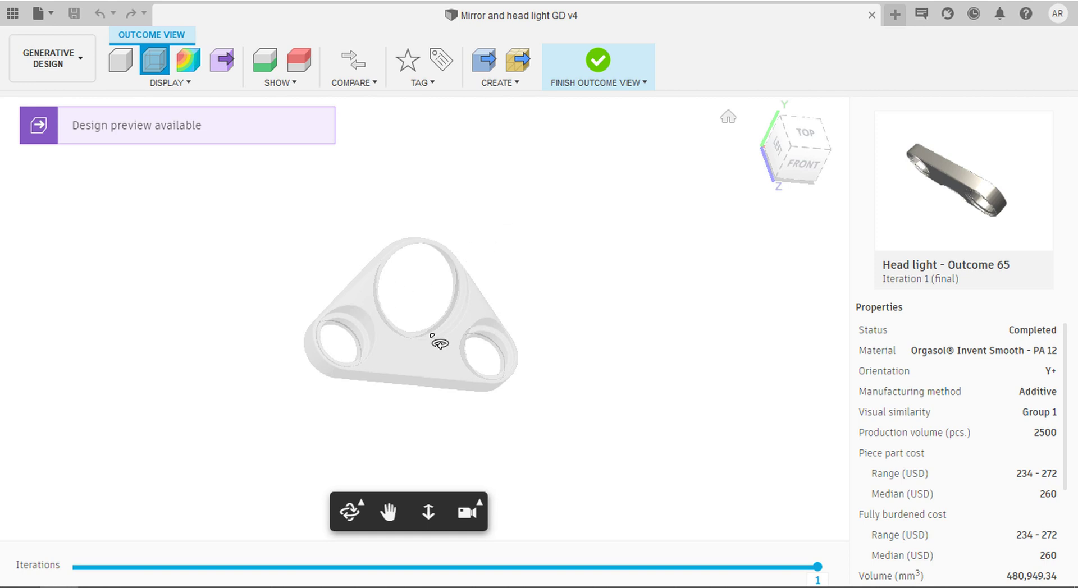
{"action": "left_click_drag", "start_coordinate": [439, 343], "coordinate": [368, 317]}
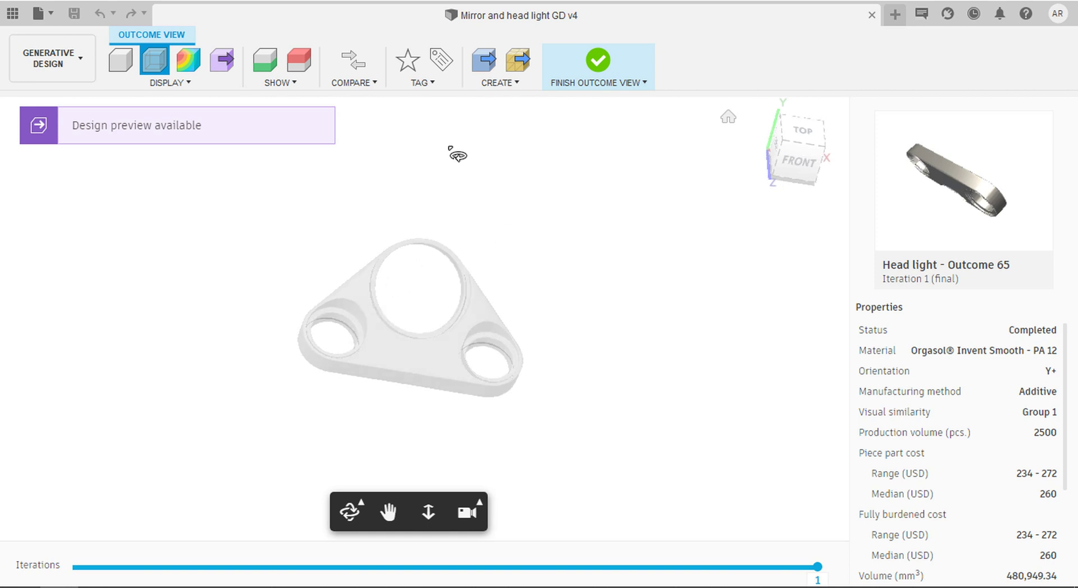
{"action": "left_click", "coordinate": [574, 84]}
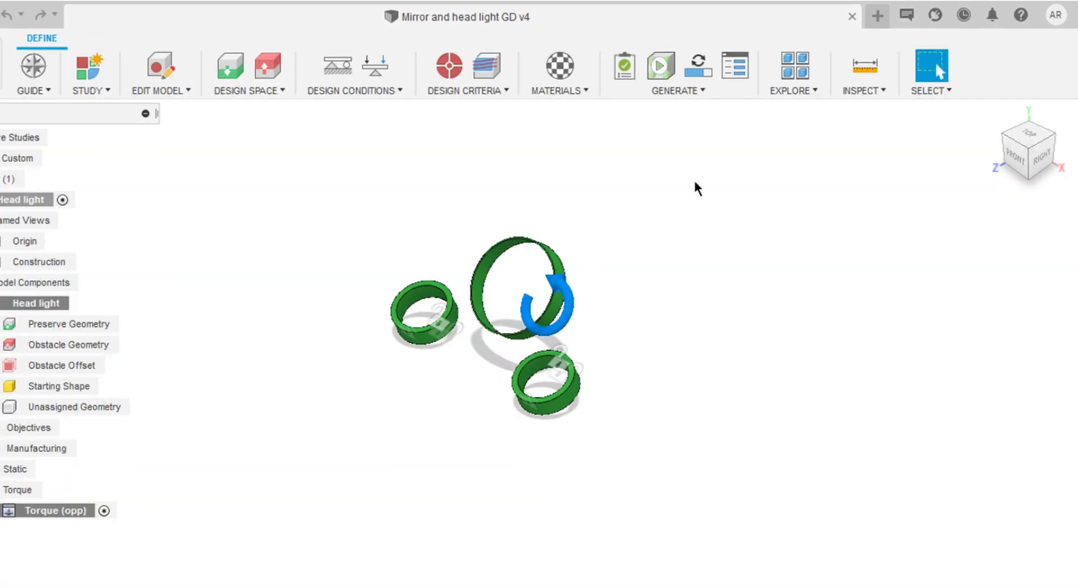
In Preferences > Preview Features, filter to Generative Design and apply Experimental Generative Solvers and Features.
{"action": "left_click", "coordinate": [1052, 22]}
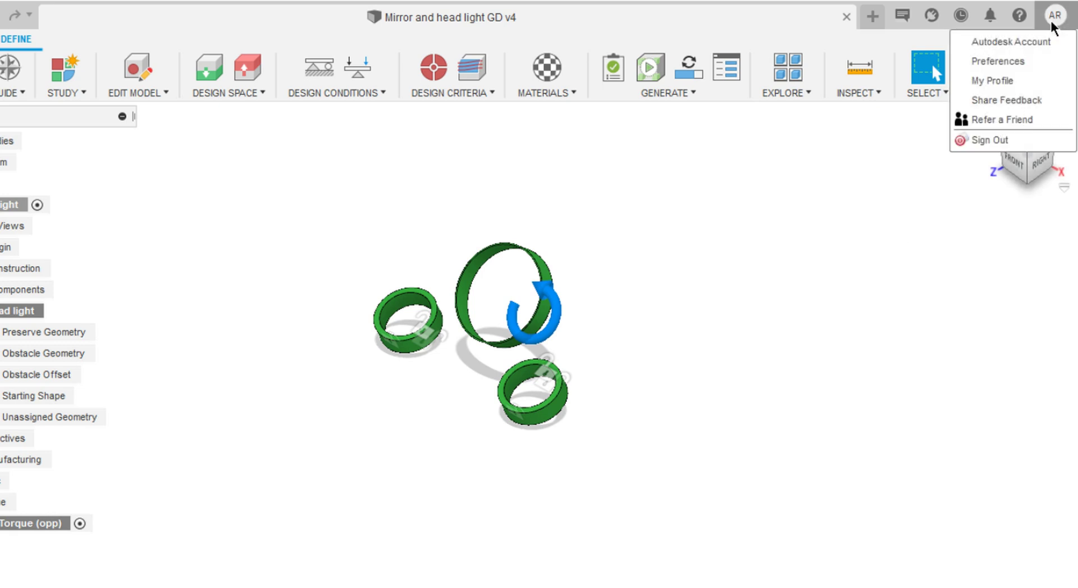
{"action": "left_click", "coordinate": [993, 62]}
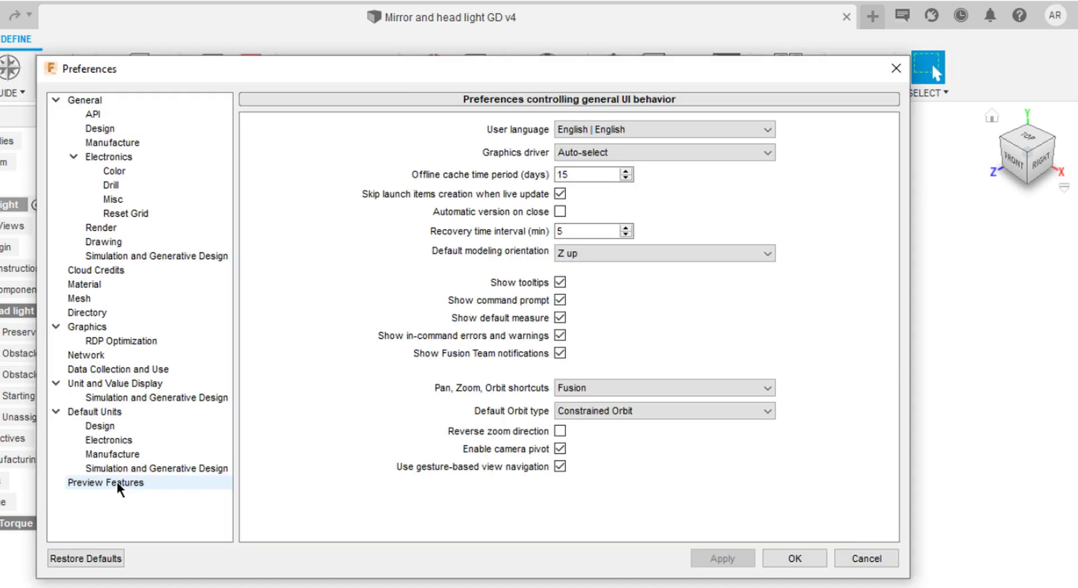
{"action": "left_click", "coordinate": [119, 486]}
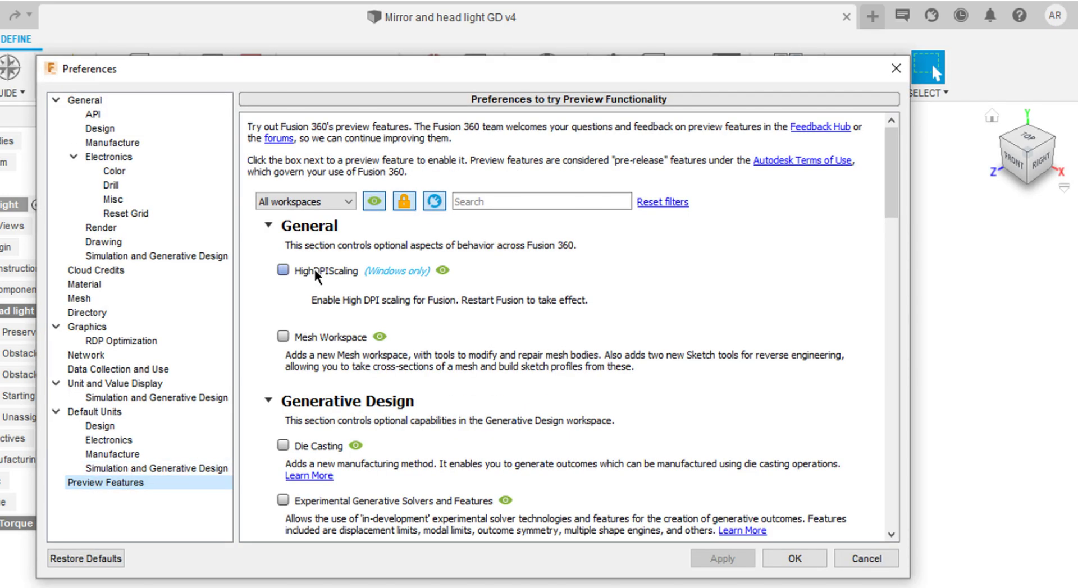
{"action": "left_click", "coordinate": [305, 201]}
{"action": "left_click", "coordinate": [291, 238]}
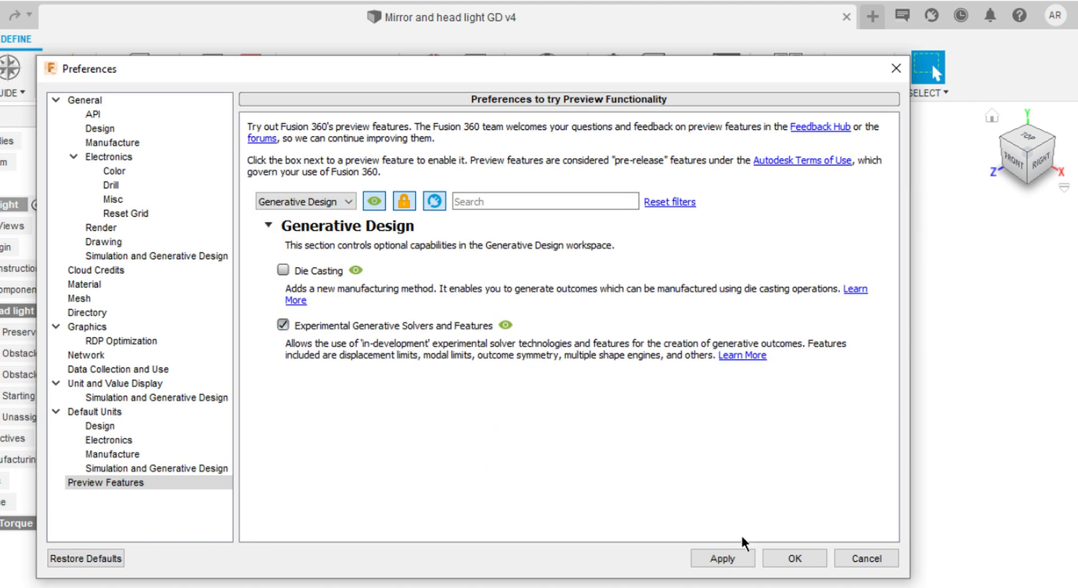
{"action": "left_click", "coordinate": [725, 558]}
{"action": "left_click", "coordinate": [794, 559]}
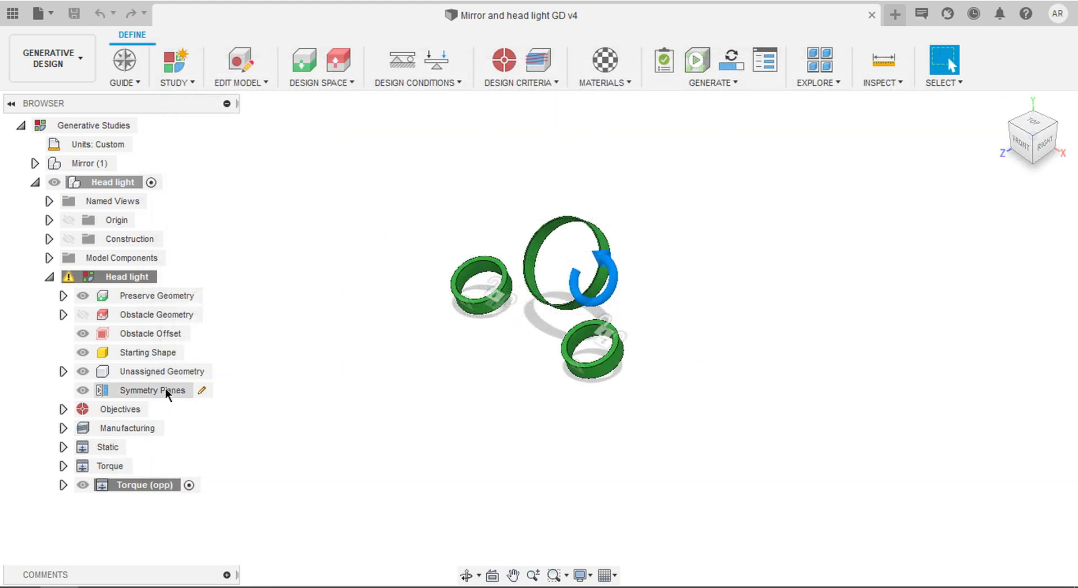
Edit Symmetry Planes, show the origin, and select the YZ Plane as the symmetry plane.
{"action": "left_click", "coordinate": [201, 391]}
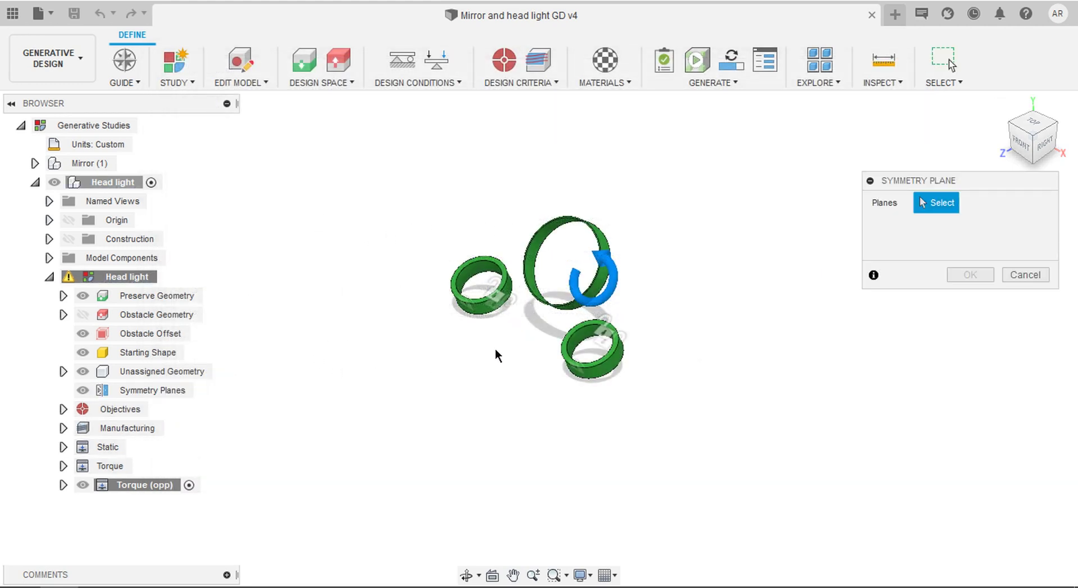
{"action": "left_click", "coordinate": [1043, 144]}
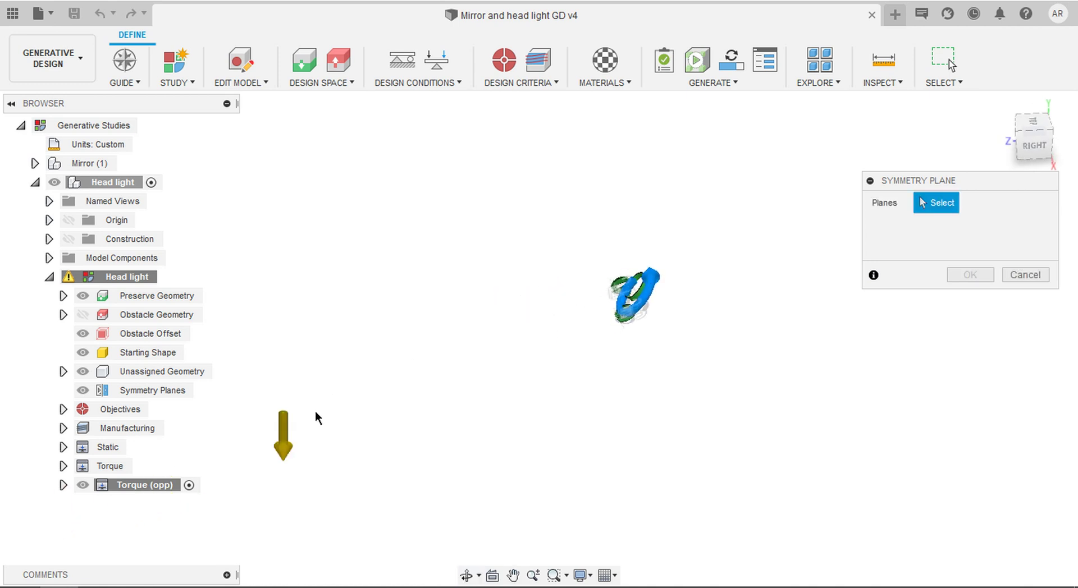
{"action": "left_click", "coordinate": [69, 220]}
{"action": "middle_click_drag", "start_coordinate": [415, 343], "coordinate": [556, 330]}
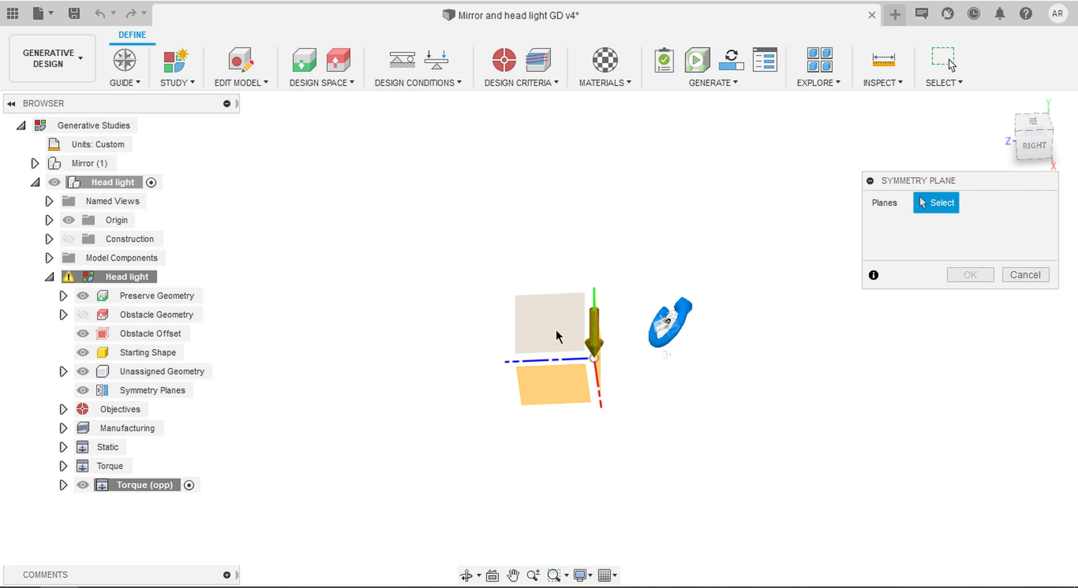
{"action": "left_click", "coordinate": [555, 330]}
{"action": "middle_click_drag", "start_coordinate": [621, 313], "coordinate": [457, 385], "text": "shift"}
{"action": "key", "text": "Return"}
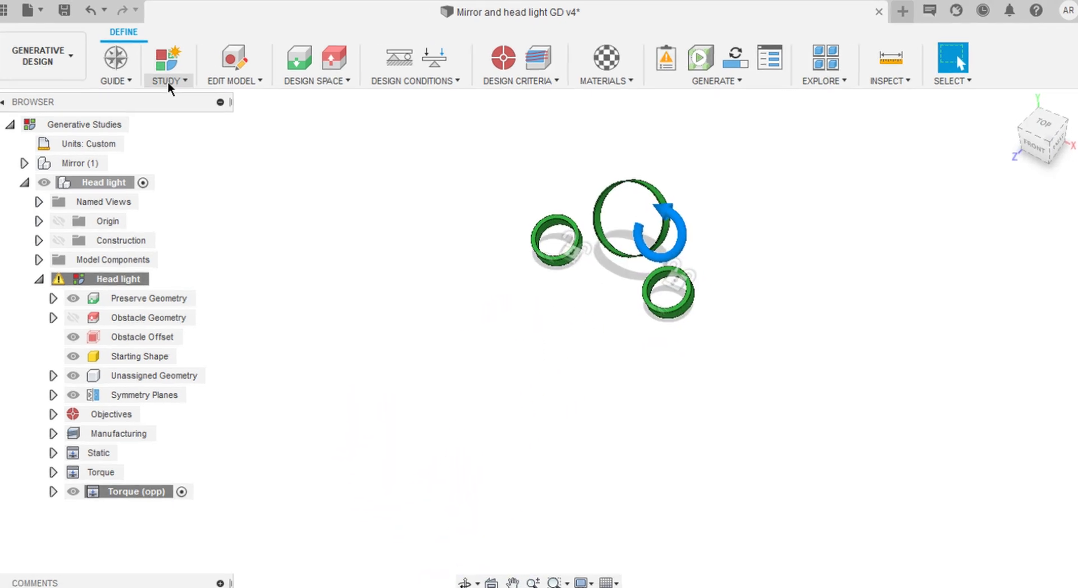
{"action": "left_click", "coordinate": [171, 76]}
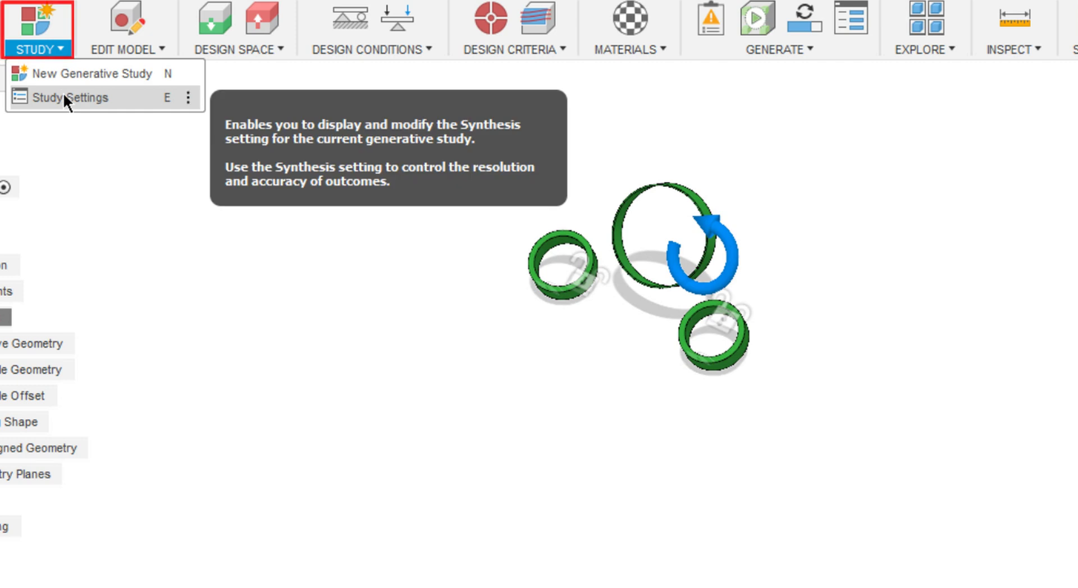
{"action": "left_click", "coordinate": [65, 96]}
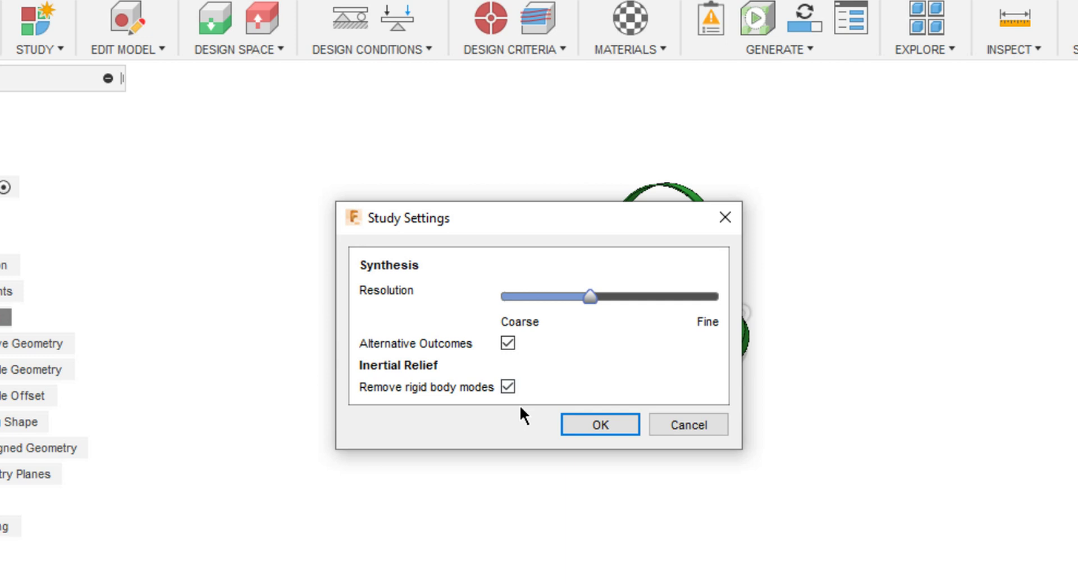
{"action": "key", "text": "Return"}
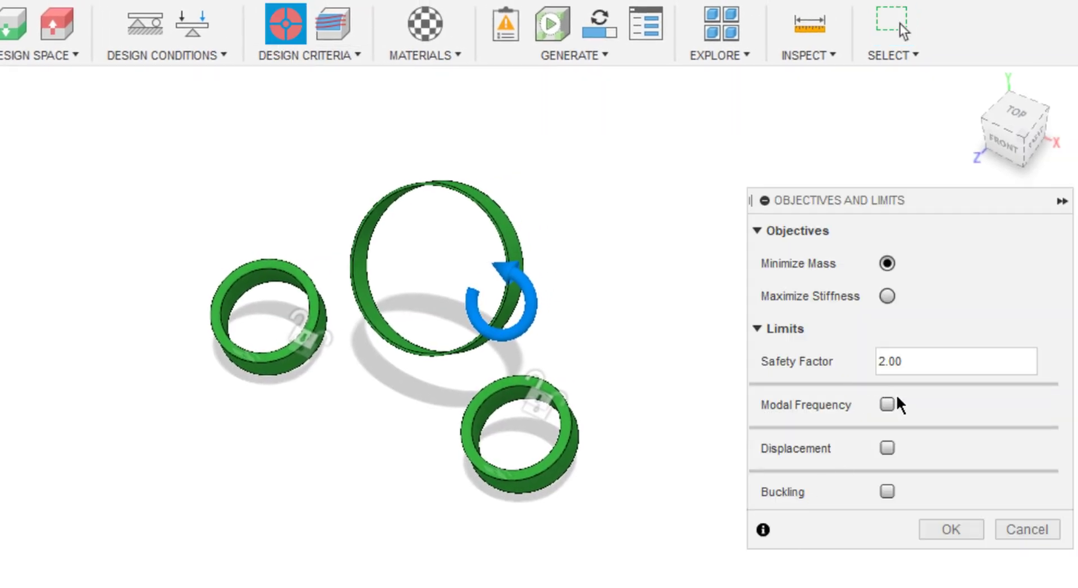
Add Modal Frequency and Displacement limits, keep buckling safety factor 1.00, and confirm Objectives and Limits.
{"action": "left_click", "coordinate": [888, 405]}
{"action": "left_click", "coordinate": [887, 497]}
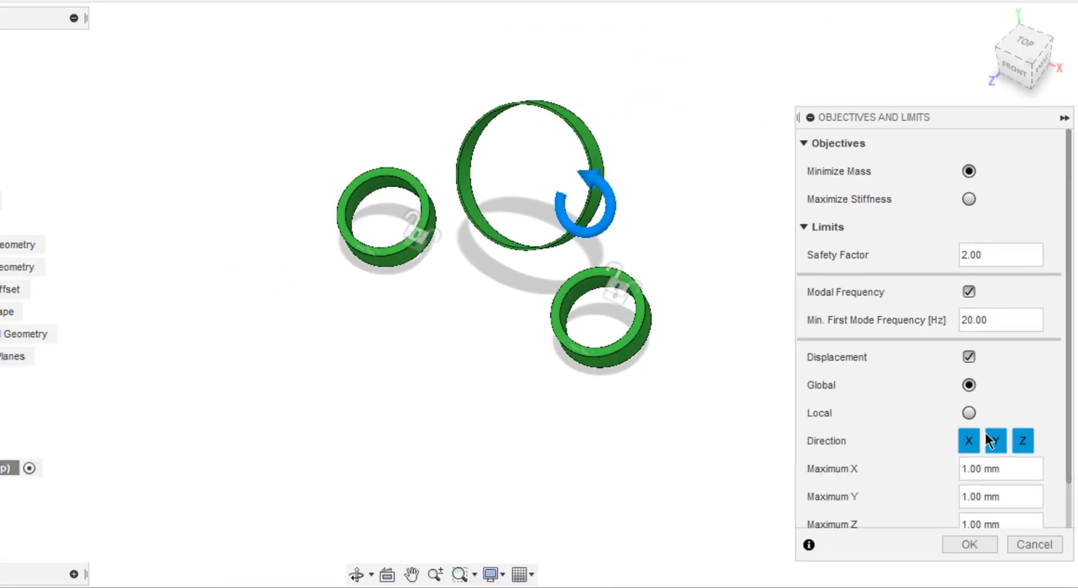
{"action": "scroll", "coordinate": [970, 514], "scroll_direction": "down", "scroll_amount": 1}
{"action": "left_click_drag", "start_coordinate": [978, 118], "coordinate": [928, 70]}
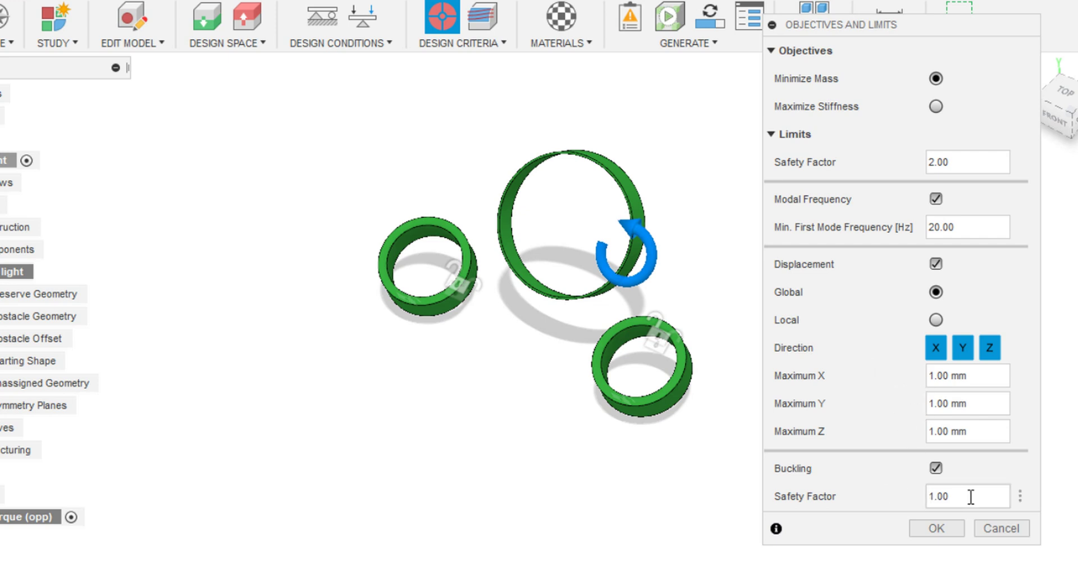
{"action": "left_click_drag", "start_coordinate": [970, 497], "coordinate": [924, 495]}
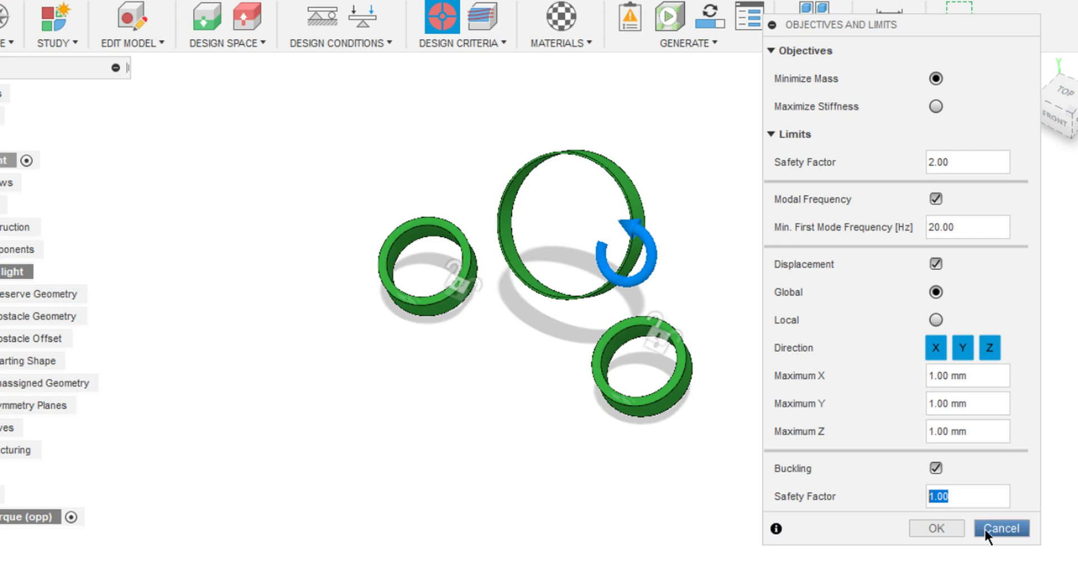
{"action": "left_click", "coordinate": [950, 528]}
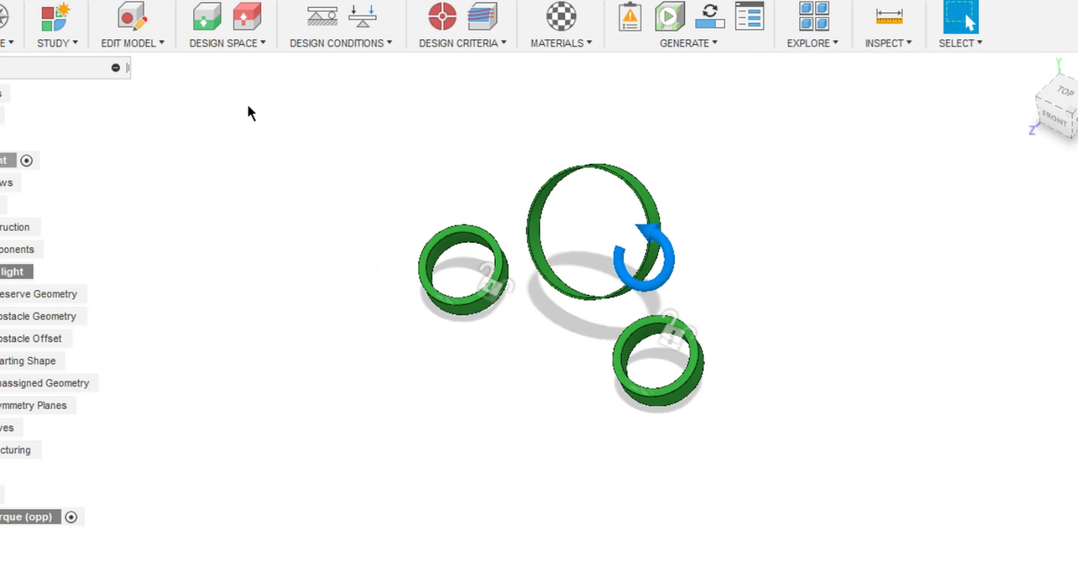
Add a remote constraint on the bottom ring's inner face with Rx and Uy left free.
{"action": "left_click", "coordinate": [321, 20]}
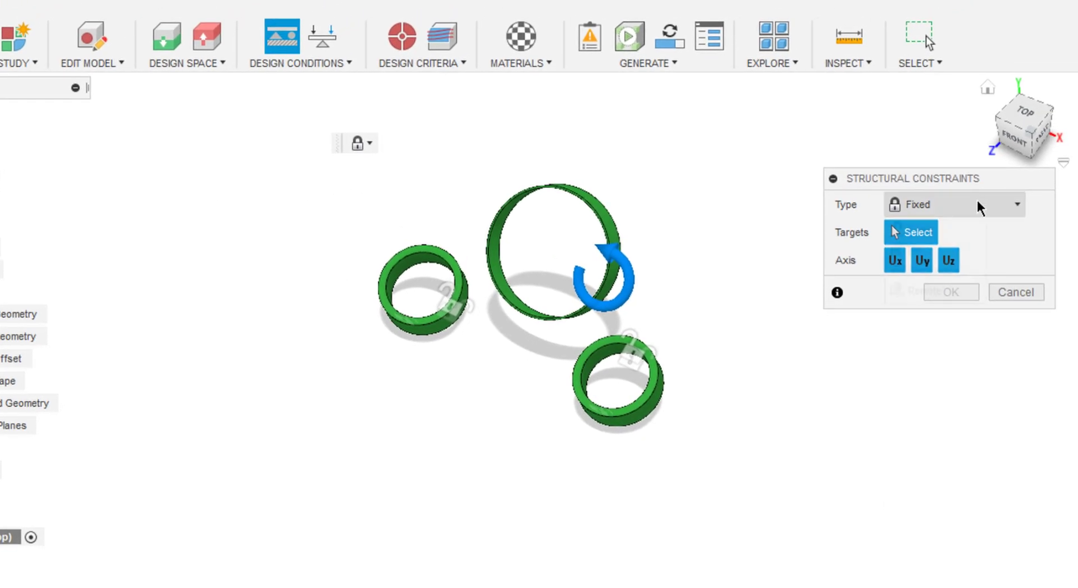
{"action": "left_click", "coordinate": [979, 207]}
{"action": "left_click", "coordinate": [956, 293]}
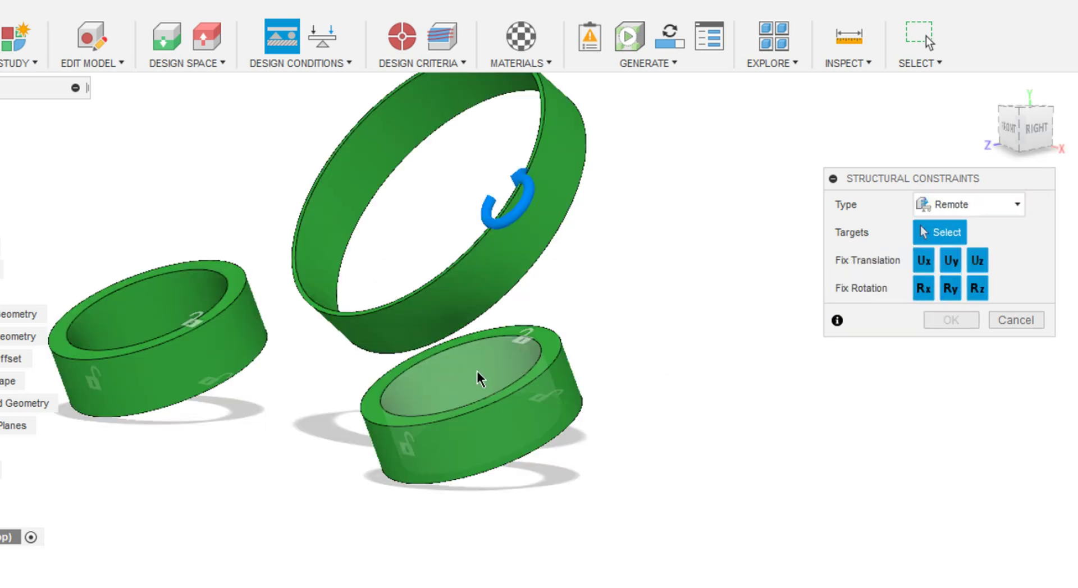
{"action": "left_click", "coordinate": [481, 377]}
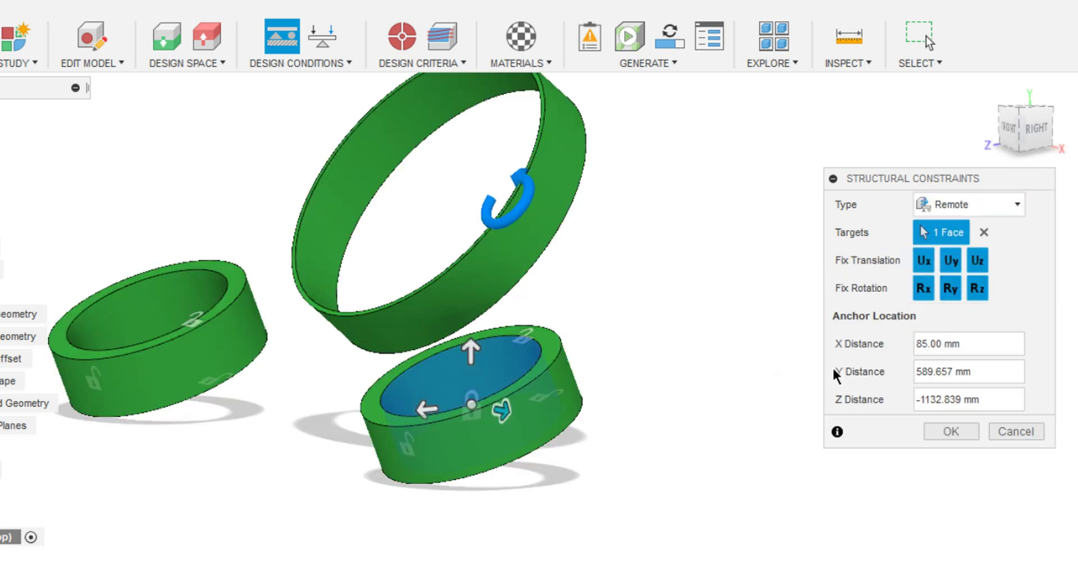
{"action": "left_click", "coordinate": [916, 290]}
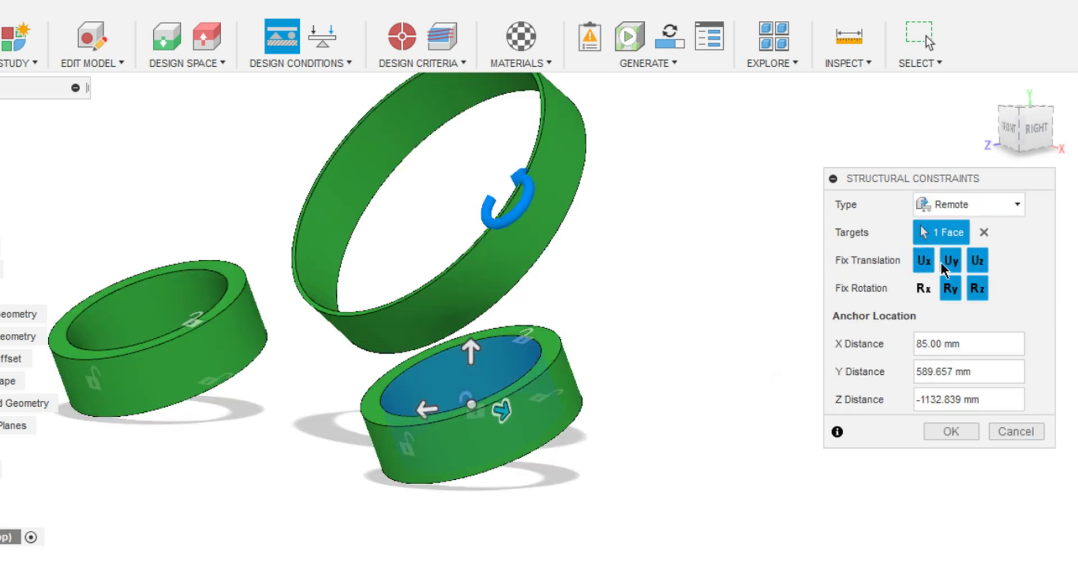
{"action": "left_click", "coordinate": [951, 262]}
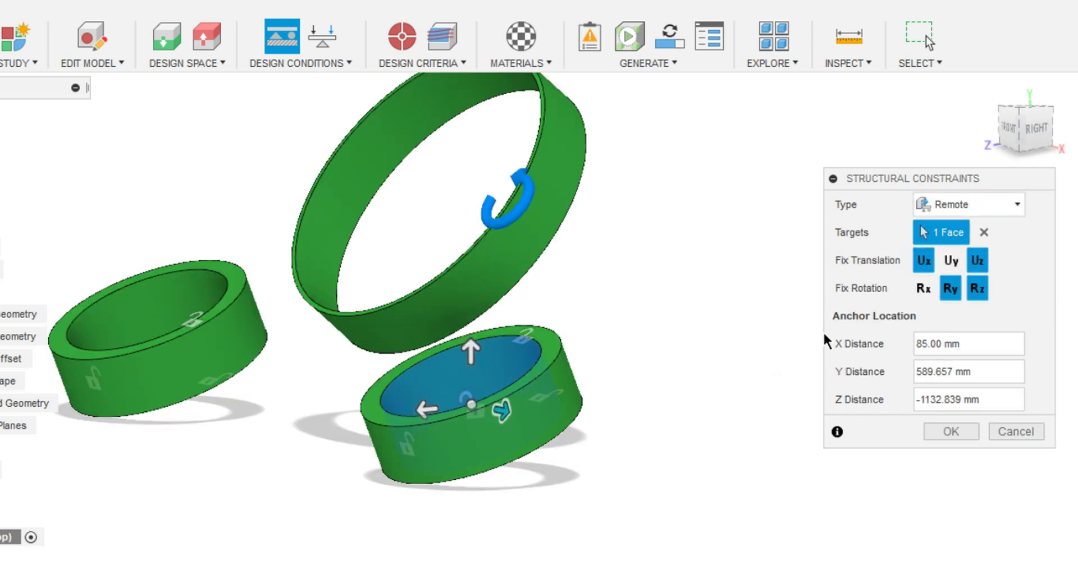
{"action": "left_click", "coordinate": [949, 432]}
Try a remote moment on the upper ring's inner face with source at 60/630/-1080 mm, then cancel it.
{"action": "left_click", "coordinate": [321, 36]}
{"action": "left_click", "coordinate": [968, 213]}
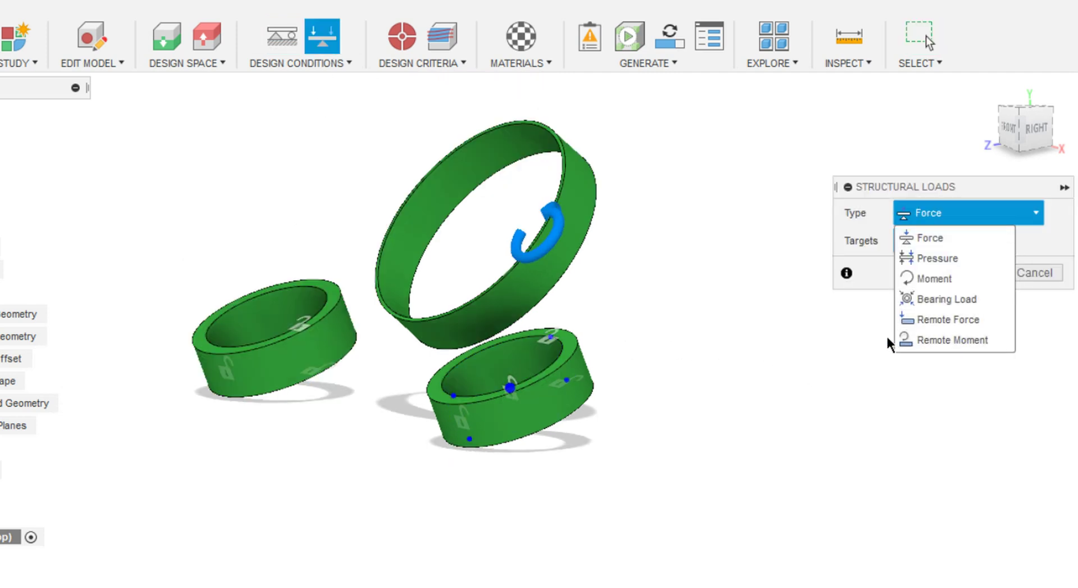
{"action": "left_click", "coordinate": [940, 341]}
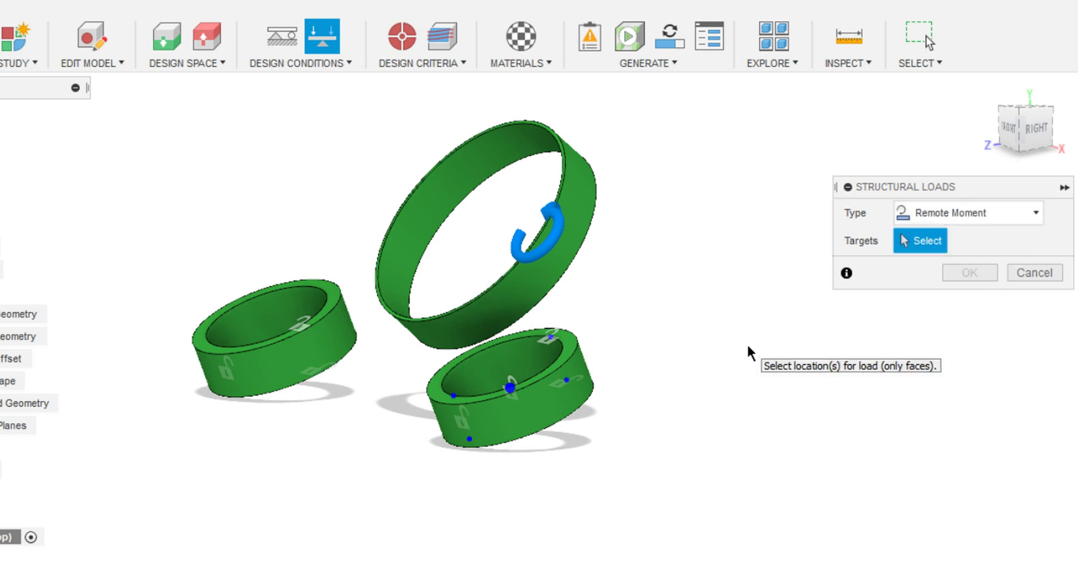
{"action": "left_click", "coordinate": [500, 176]}
{"action": "scroll", "coordinate": [455, 211], "scroll_direction": "up", "scroll_amount": 3}
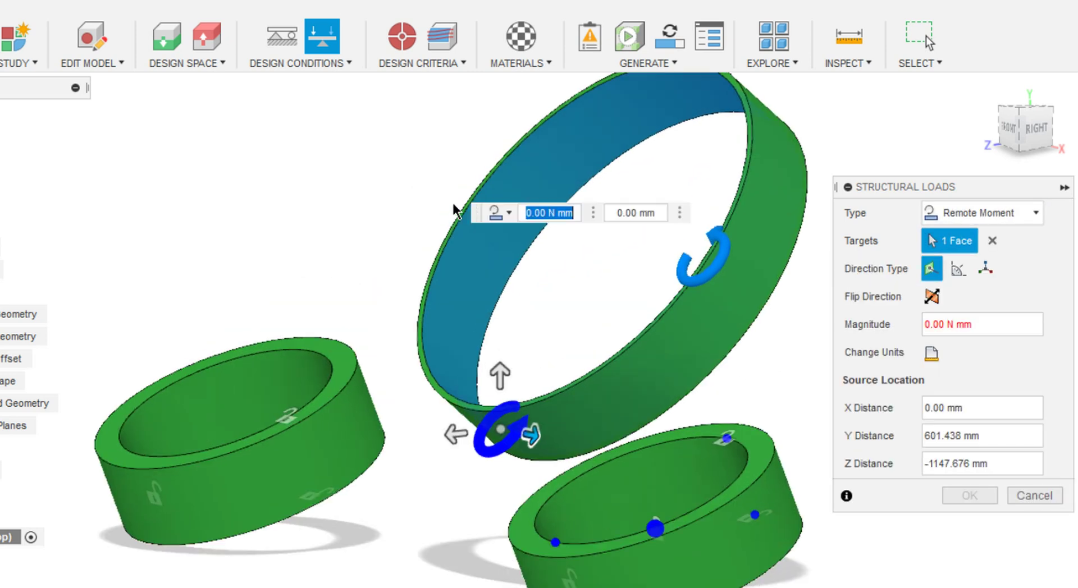
{"action": "scroll", "coordinate": [455, 211], "scroll_direction": "down", "scroll_amount": 3}
{"action": "left_click_drag", "start_coordinate": [407, 357], "coordinate": [409, 395]}
{"action": "left_click_drag", "start_coordinate": [385, 331], "coordinate": [385, 248]}
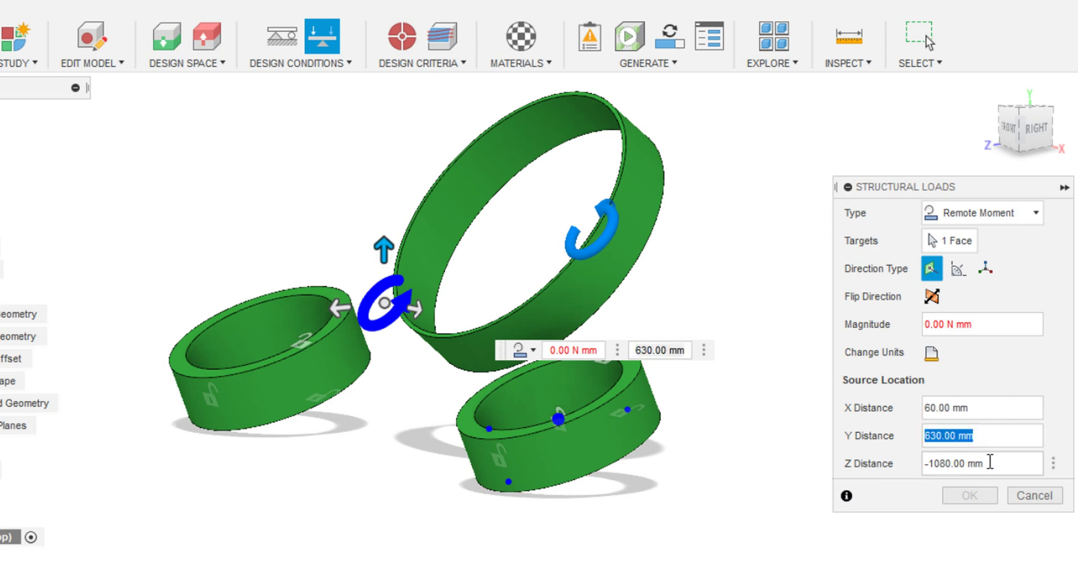
{"action": "key", "text": "Tab"}
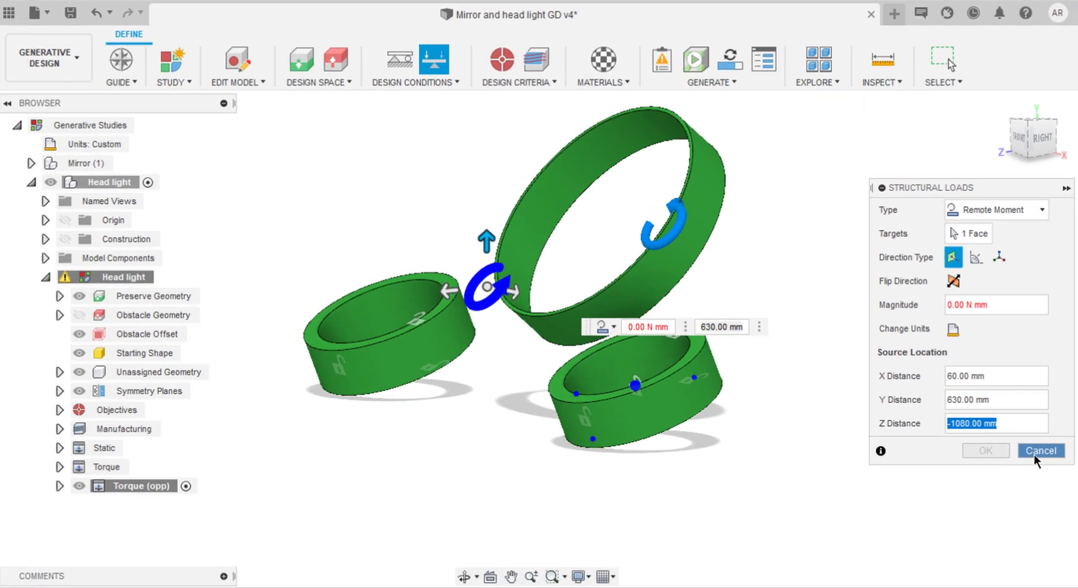
{"action": "left_click", "coordinate": [1037, 451]}
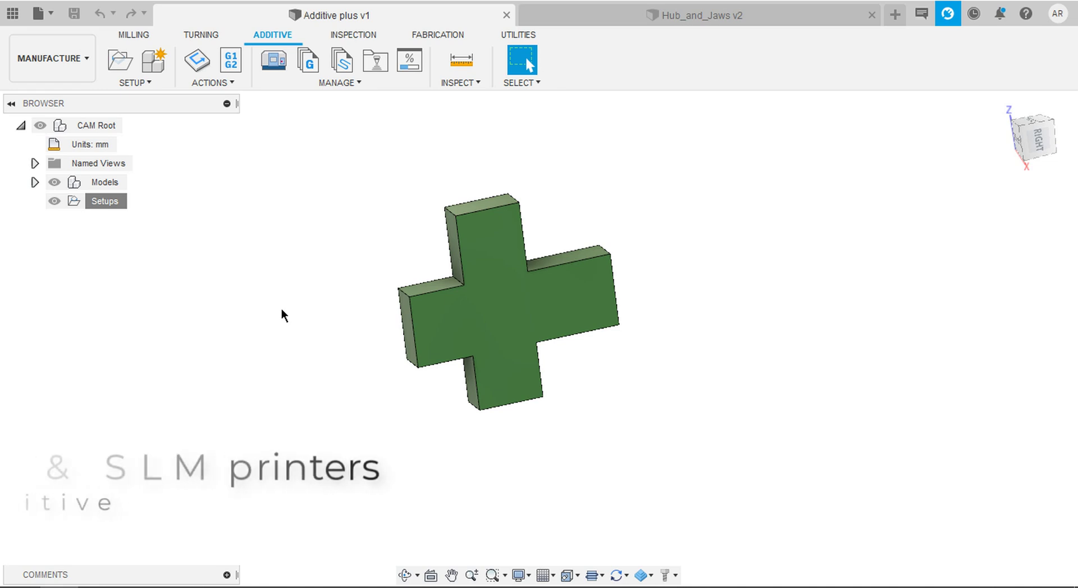
Begin a new additive setup for the cross-shaped body and open the Machine Library.
{"action": "right_click", "coordinate": [103, 207]}
{"action": "left_click", "coordinate": [137, 214]}
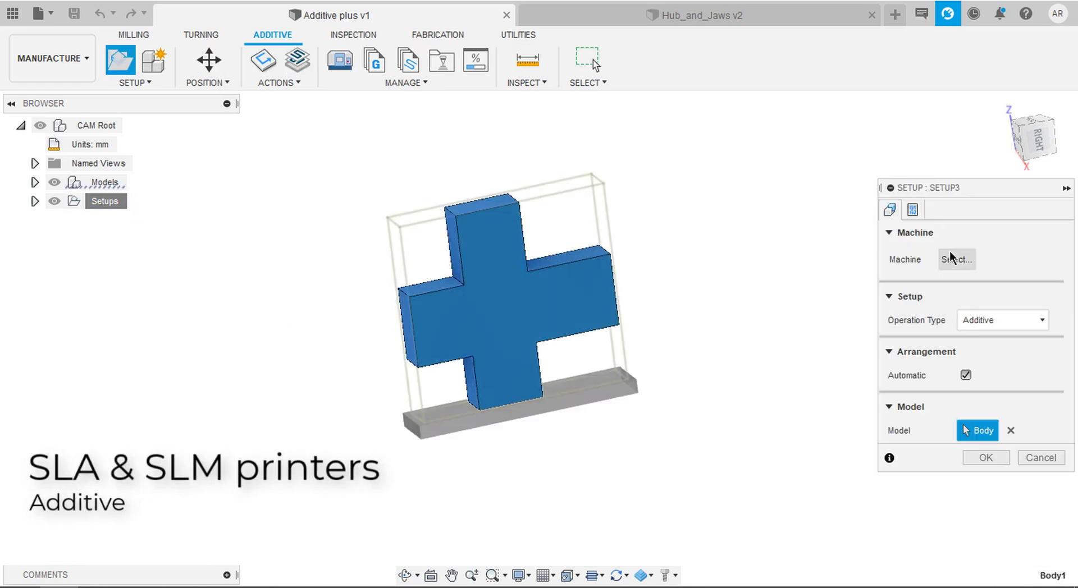
{"action": "left_click", "coordinate": [956, 261]}
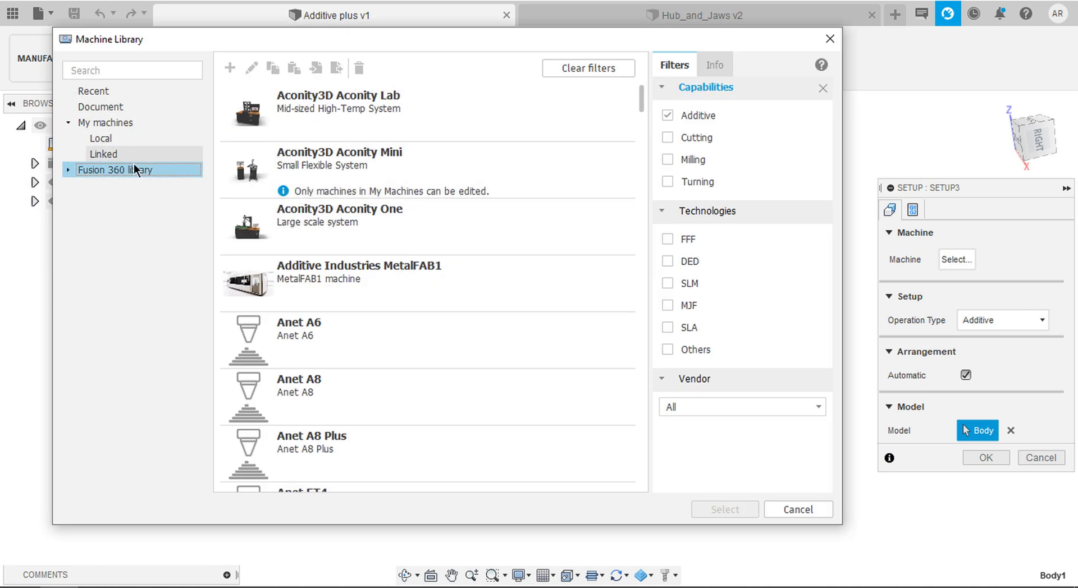
Pick the Formlabs Form 3L from the Fusion 360 library and finish creating Setup3.
{"action": "left_click", "coordinate": [140, 169]}
{"action": "scroll", "coordinate": [423, 186], "scroll_direction": "down", "scroll_amount": 15}
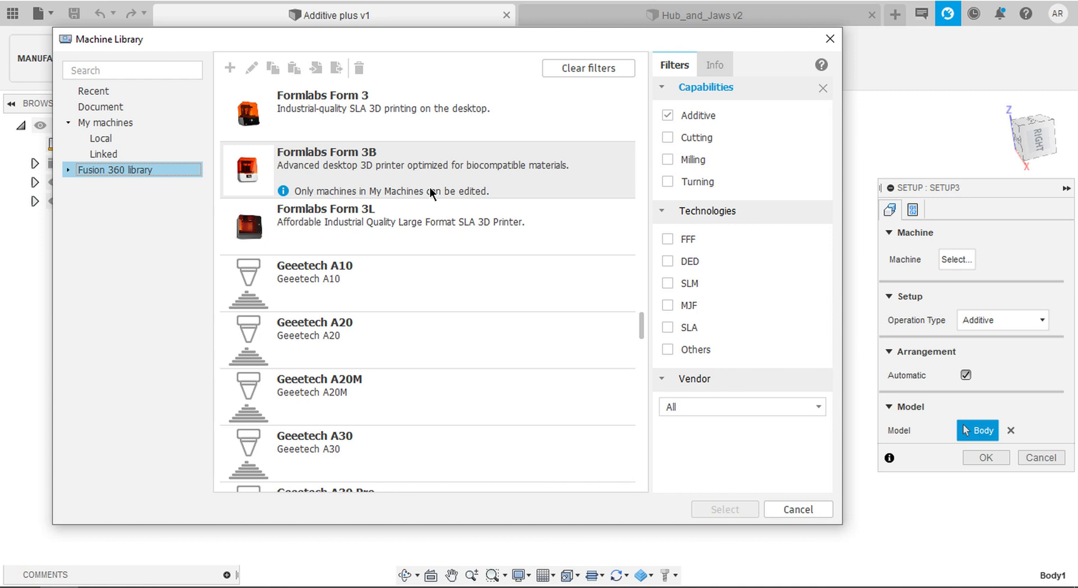
{"action": "scroll", "coordinate": [428, 146], "scroll_direction": "down", "scroll_amount": 15}
{"action": "scroll", "coordinate": [457, 338], "scroll_direction": "up", "scroll_amount": 3}
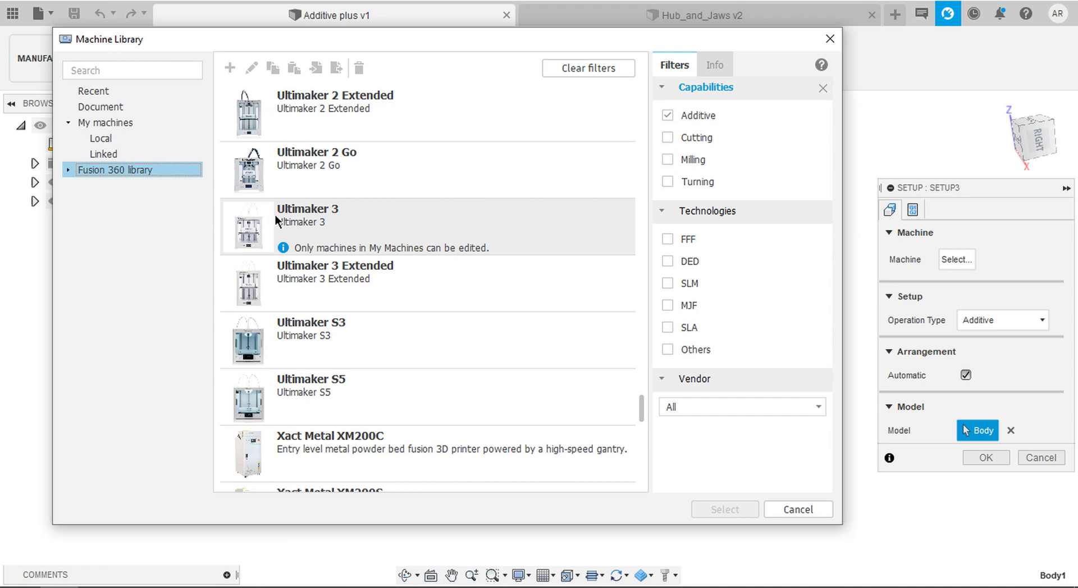
{"action": "scroll", "coordinate": [270, 368], "scroll_direction": "up", "scroll_amount": 10}
{"action": "scroll", "coordinate": [334, 294], "scroll_direction": "down", "scroll_amount": 5}
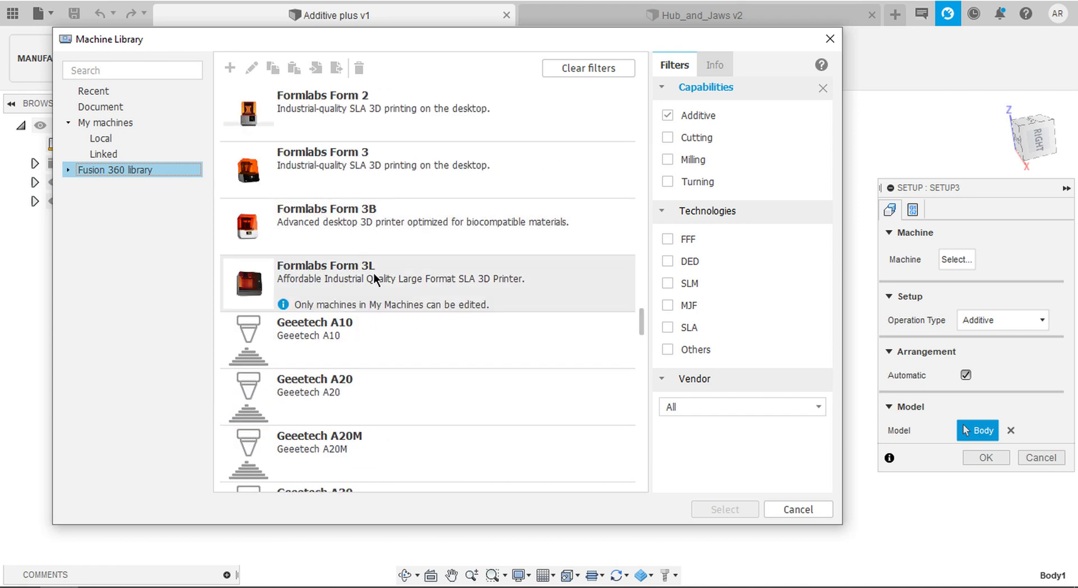
{"action": "left_click", "coordinate": [404, 279]}
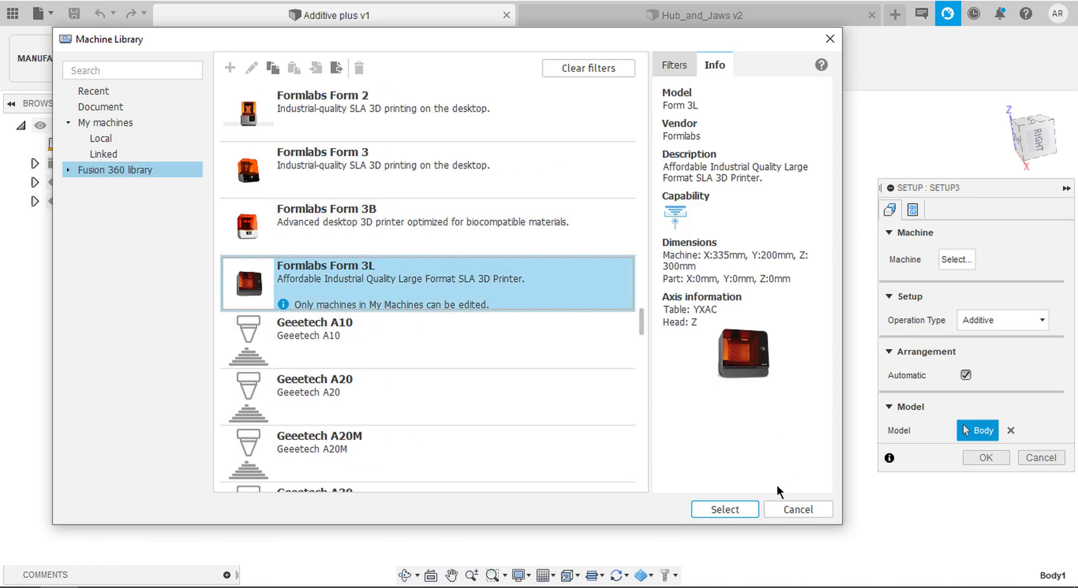
{"action": "left_click", "coordinate": [731, 504]}
{"action": "left_click", "coordinate": [985, 530]}
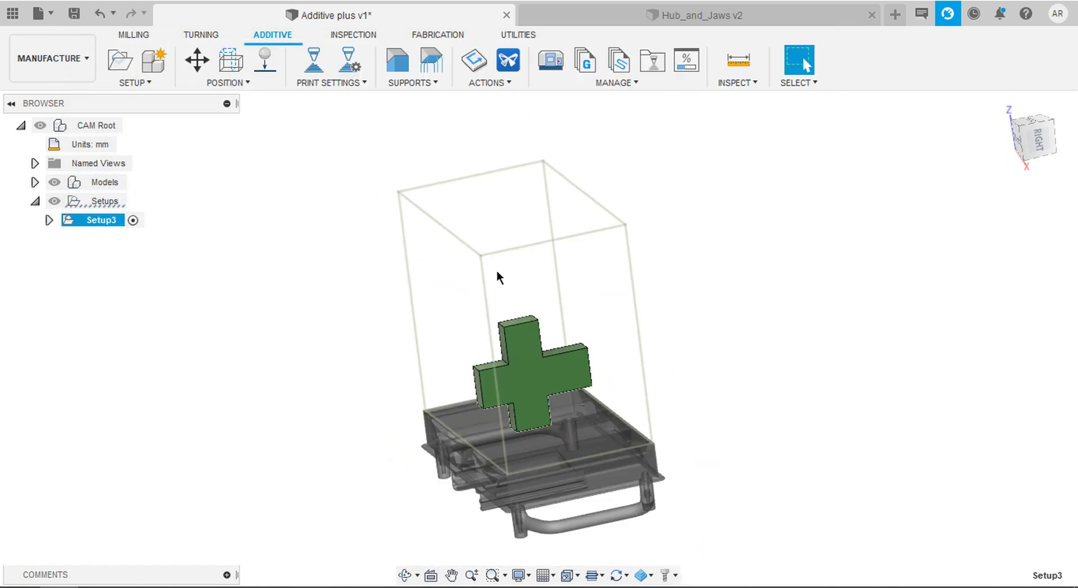
Accept the default print settings and browse the print settings library.
{"action": "left_click", "coordinate": [350, 60]}
{"action": "left_click", "coordinate": [788, 512]}
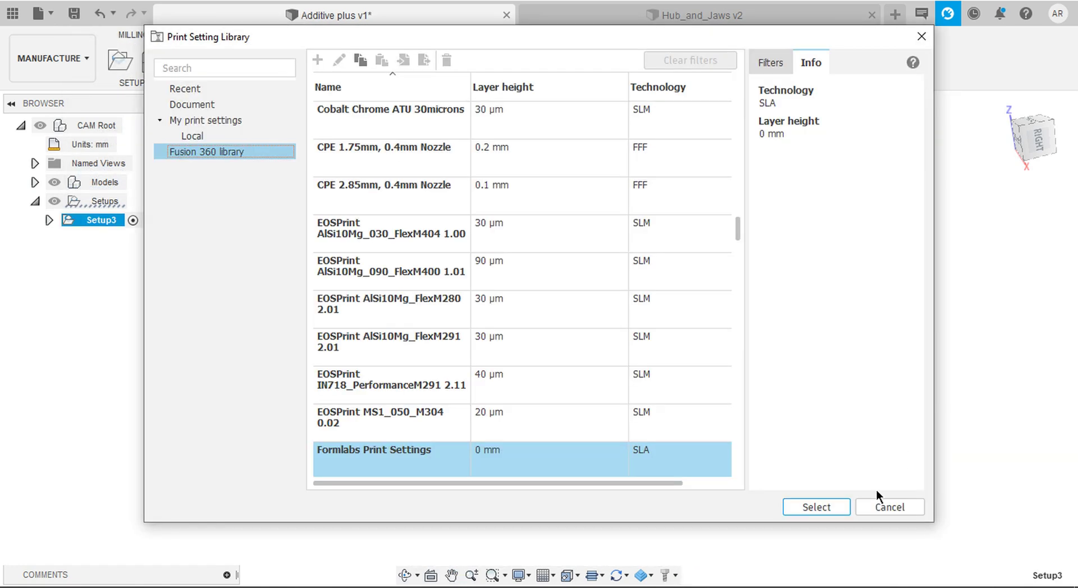
{"action": "left_click", "coordinate": [880, 502]}
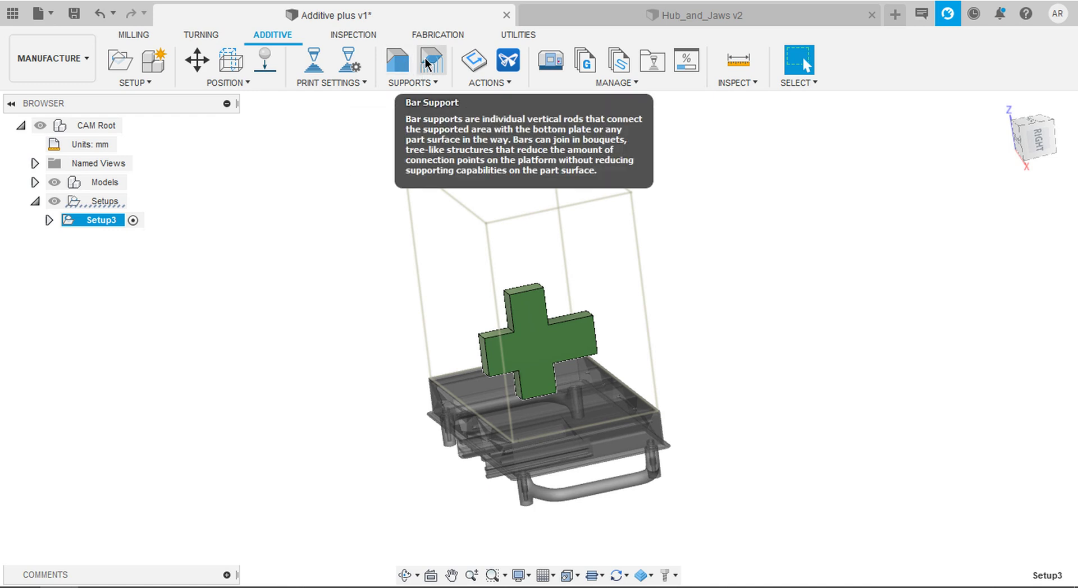
Add bar supports under the cross's two downward-facing faces.
{"action": "left_click", "coordinate": [427, 62]}
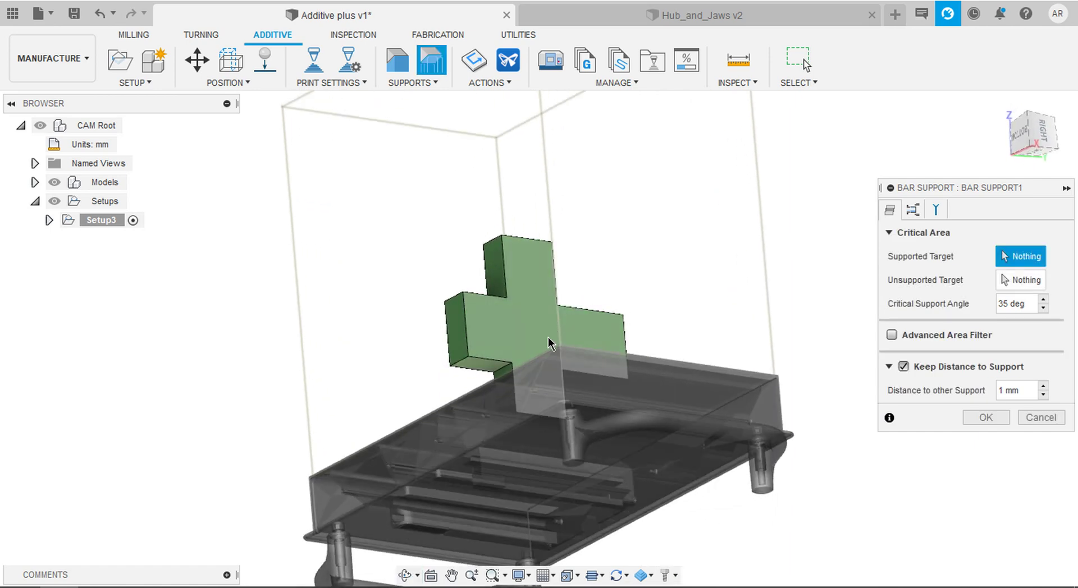
{"action": "scroll", "coordinate": [548, 343], "scroll_direction": "up", "scroll_amount": 3}
{"action": "middle_click_drag", "start_coordinate": [511, 335], "coordinate": [377, 498], "text": "shift"}
{"action": "scroll", "coordinate": [438, 418], "scroll_direction": "up", "scroll_amount": 3}
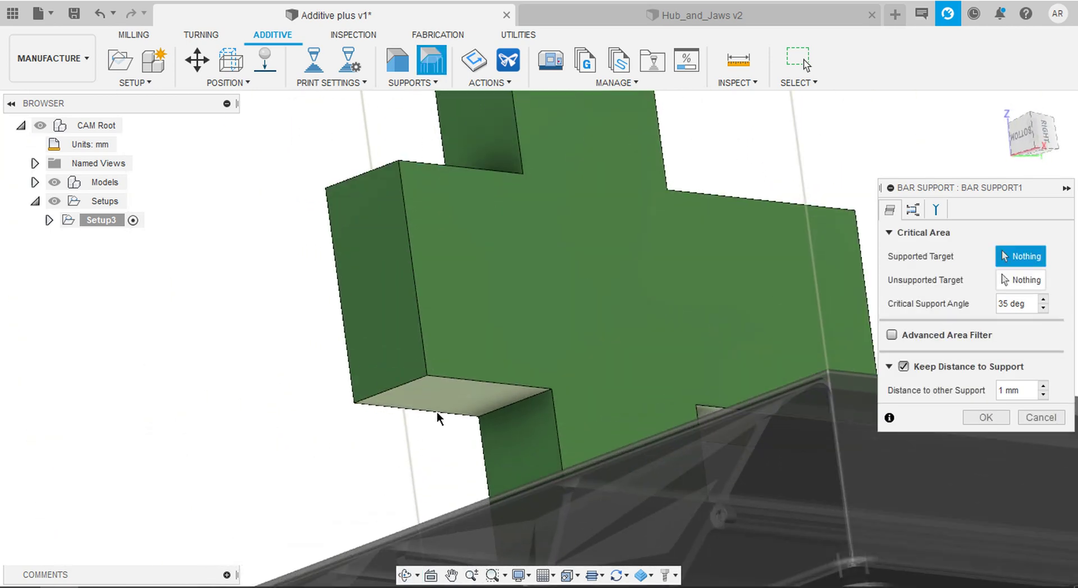
{"action": "left_click", "coordinate": [443, 409]}
{"action": "middle_click_drag", "start_coordinate": [442, 410], "coordinate": [506, 404], "text": "shift"}
{"action": "scroll", "coordinate": [548, 440], "scroll_direction": "up", "scroll_amount": 4}
{"action": "left_click", "coordinate": [548, 435]}
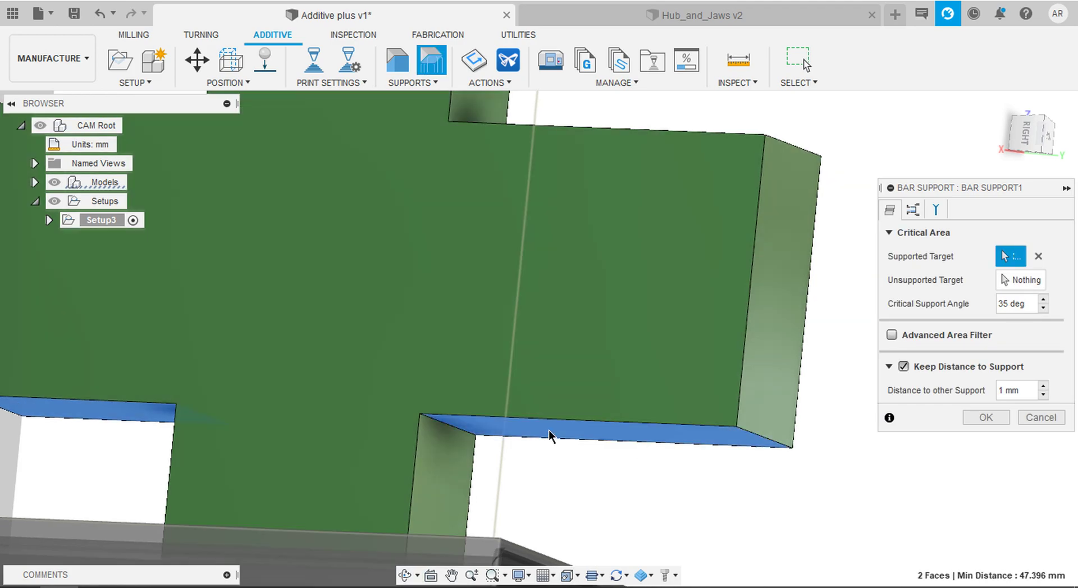
{"action": "left_click", "coordinate": [986, 417]}
{"action": "scroll", "coordinate": [671, 369], "scroll_direction": "down", "scroll_amount": 5}
{"action": "middle_click_drag", "start_coordinate": [671, 368], "coordinate": [631, 347], "text": "shift"}
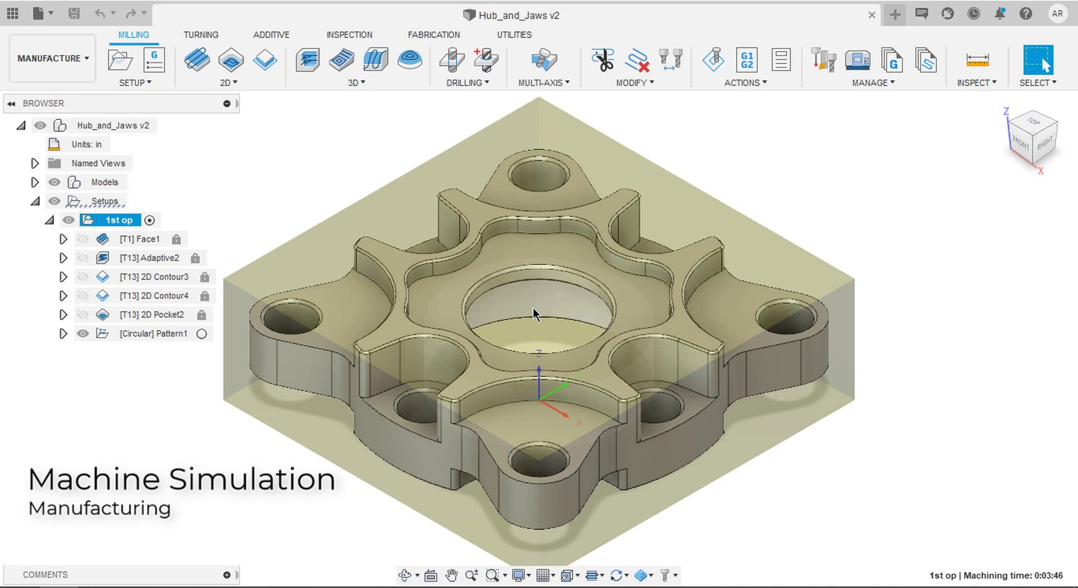
Deselect the 1st op setup and open the application Preferences.
{"action": "scroll", "coordinate": [534, 308], "scroll_direction": "down", "scroll_amount": 3}
{"action": "left_click", "coordinate": [746, 184]}
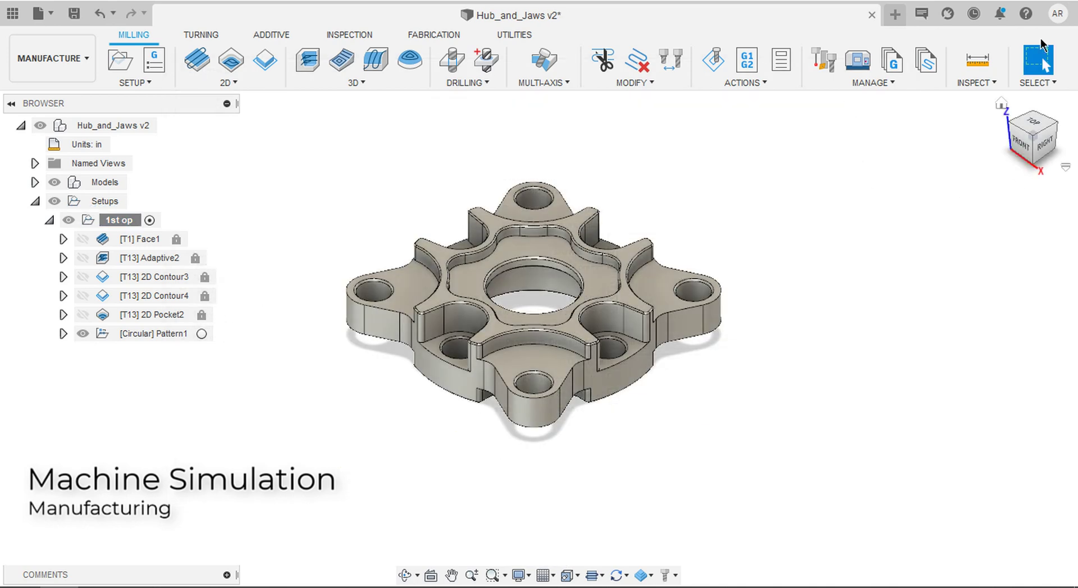
{"action": "left_click", "coordinate": [1058, 11]}
{"action": "left_click", "coordinate": [997, 54]}
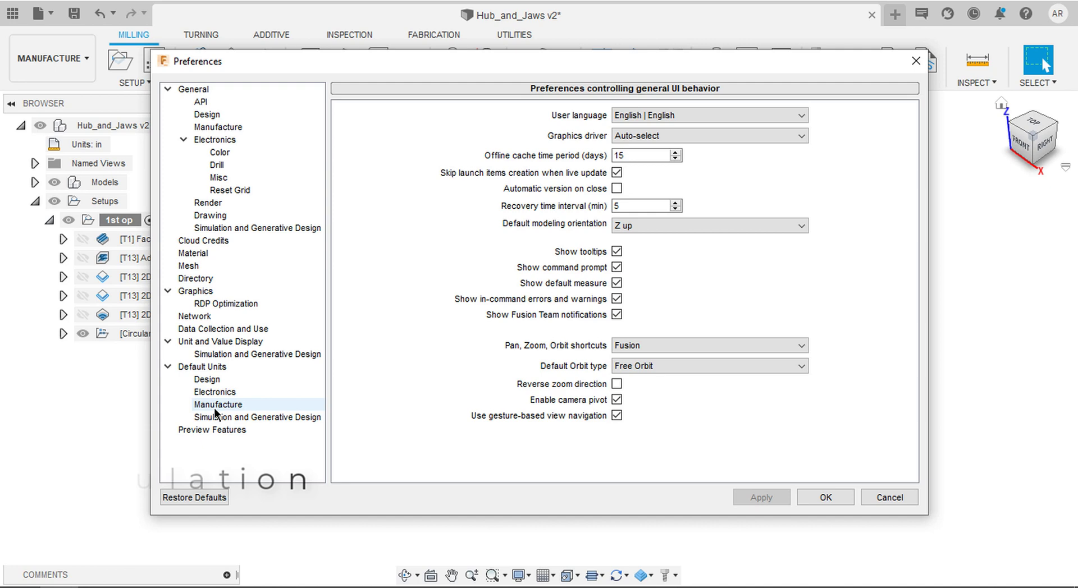
Filter Preview Features to Manufacture, enable Machine Simulation, and apply the change.
{"action": "left_click", "coordinate": [219, 430]}
{"action": "left_click", "coordinate": [408, 179]}
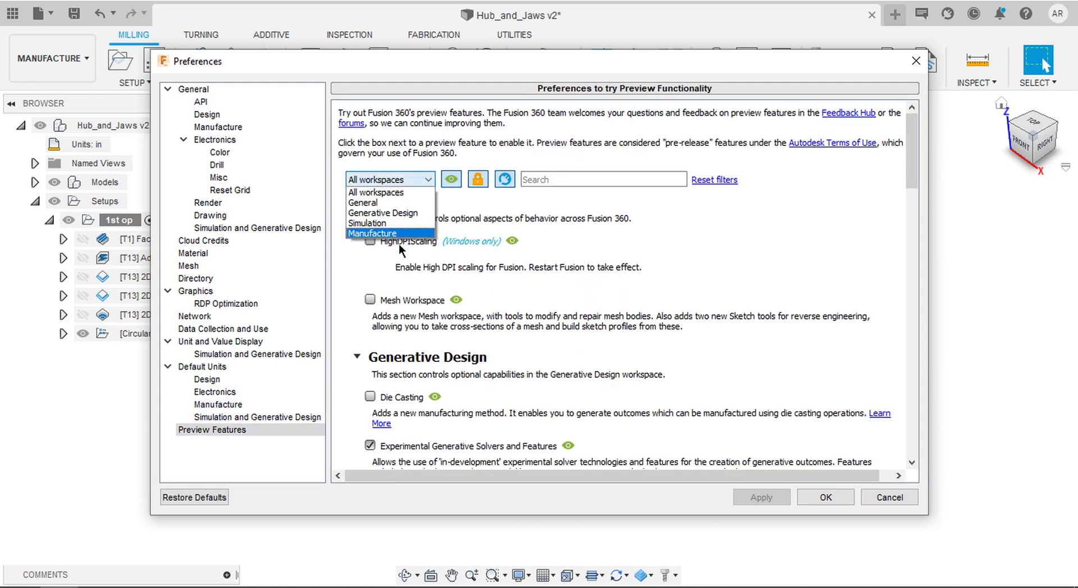
{"action": "left_click", "coordinate": [399, 233]}
{"action": "scroll", "coordinate": [426, 279], "scroll_direction": "down", "scroll_amount": 10}
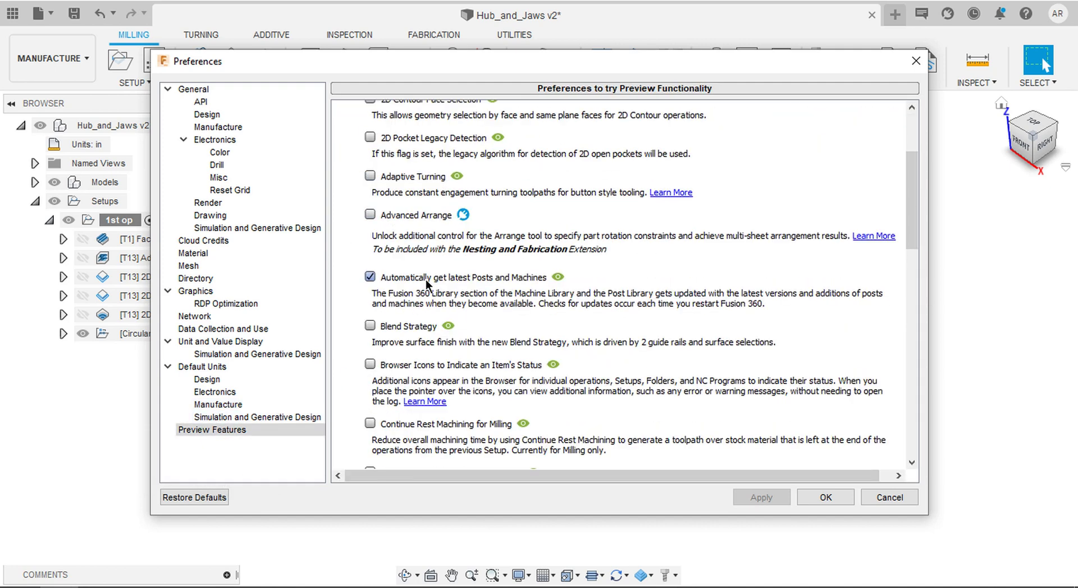
{"action": "scroll", "coordinate": [426, 283], "scroll_direction": "down", "scroll_amount": 4}
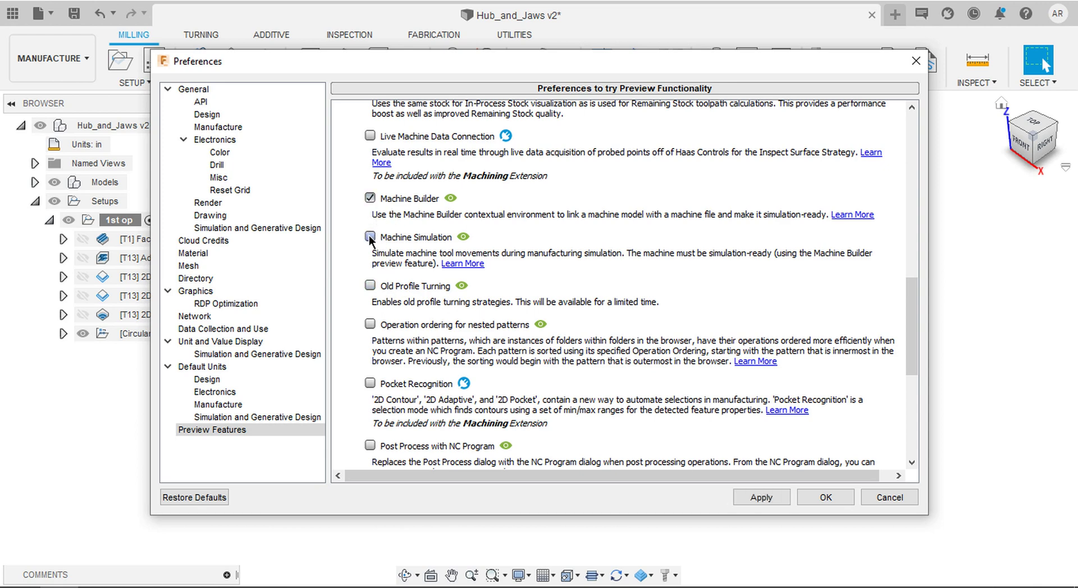
{"action": "left_click", "coordinate": [762, 497]}
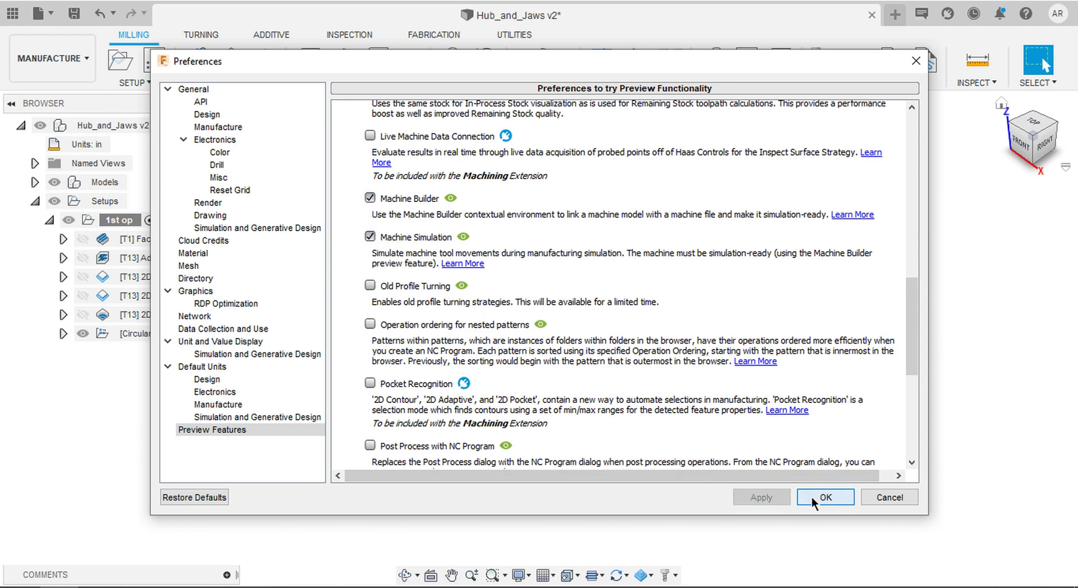
Close Preferences, edit the 1st op setup, and browse its Machine Library.
{"action": "left_click", "coordinate": [826, 497]}
{"action": "right_click", "coordinate": [129, 226]}
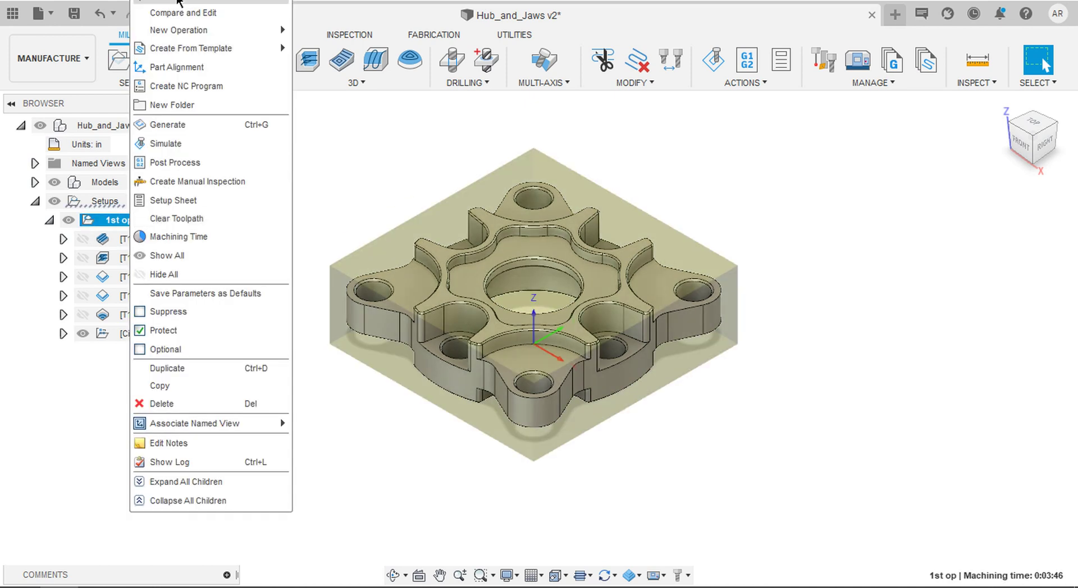
{"action": "left_click", "coordinate": [168, 9]}
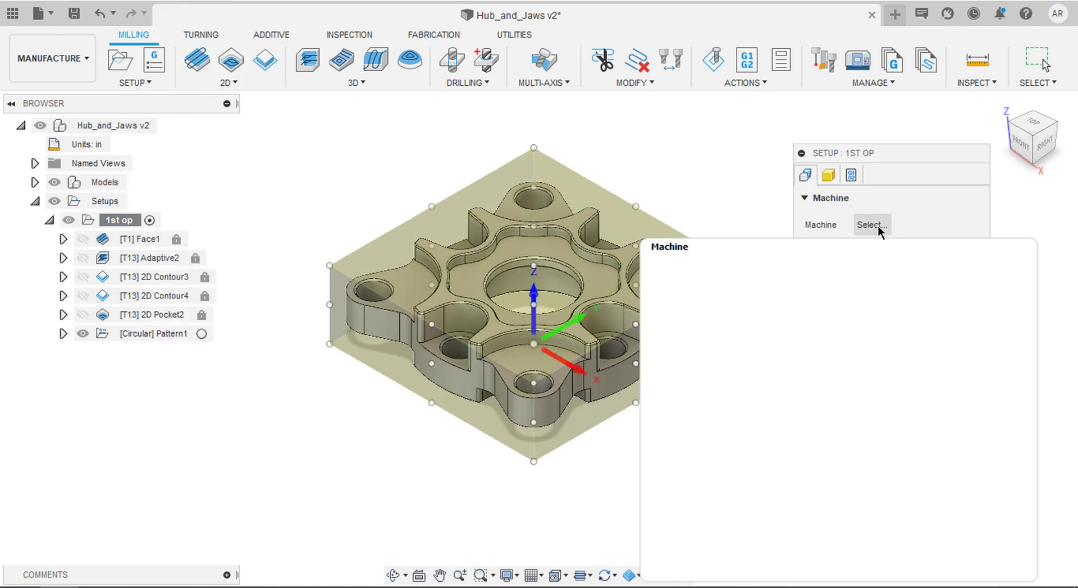
{"action": "left_click", "coordinate": [877, 229]}
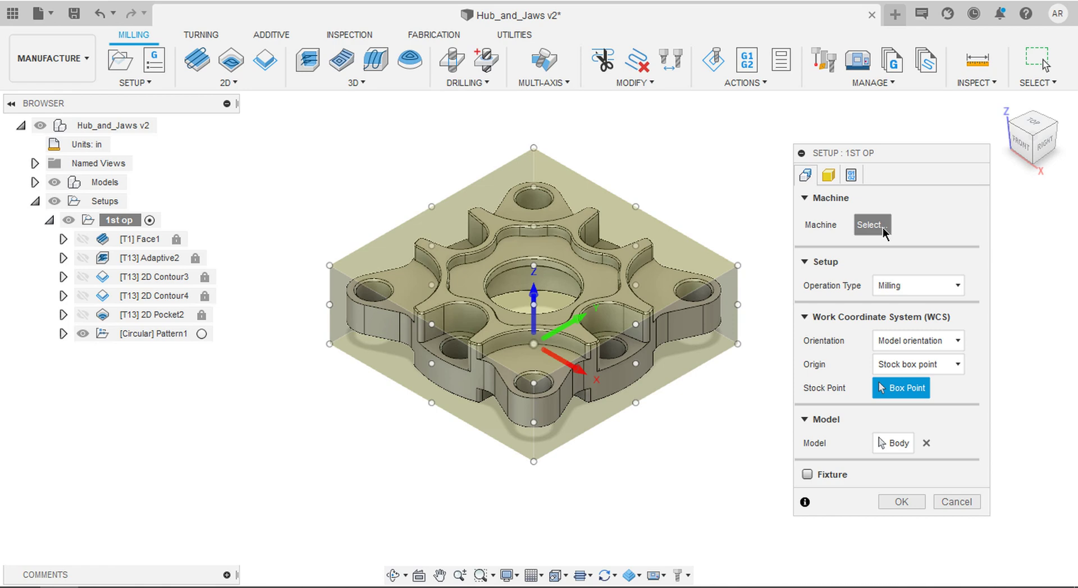
{"action": "scroll", "coordinate": [359, 235], "scroll_direction": "down", "scroll_amount": 5}
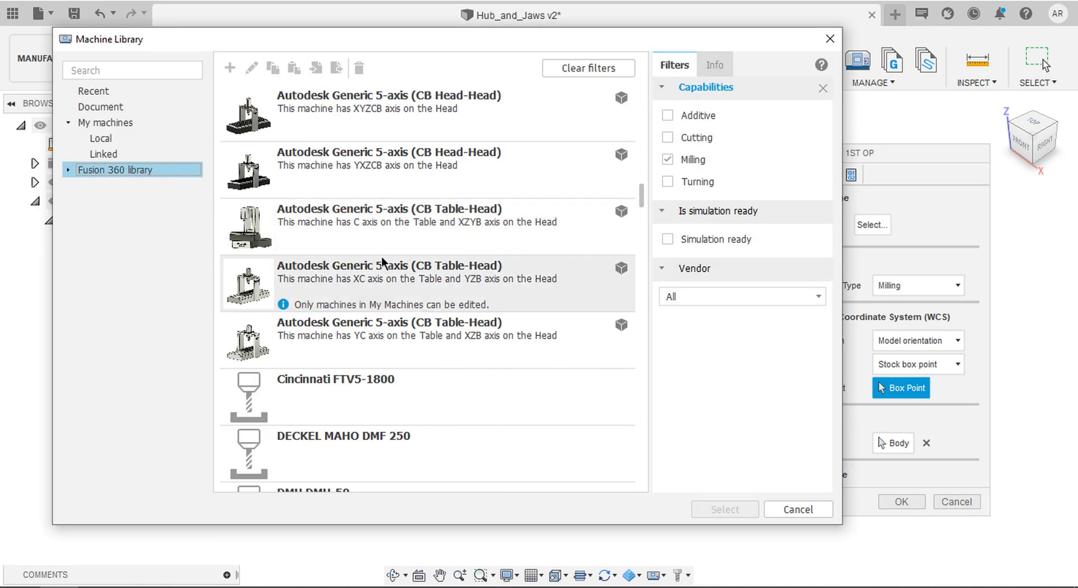
{"action": "scroll", "coordinate": [380, 259], "scroll_direction": "up", "scroll_amount": 5}
{"action": "scroll", "coordinate": [368, 241], "scroll_direction": "up", "scroll_amount": 3}
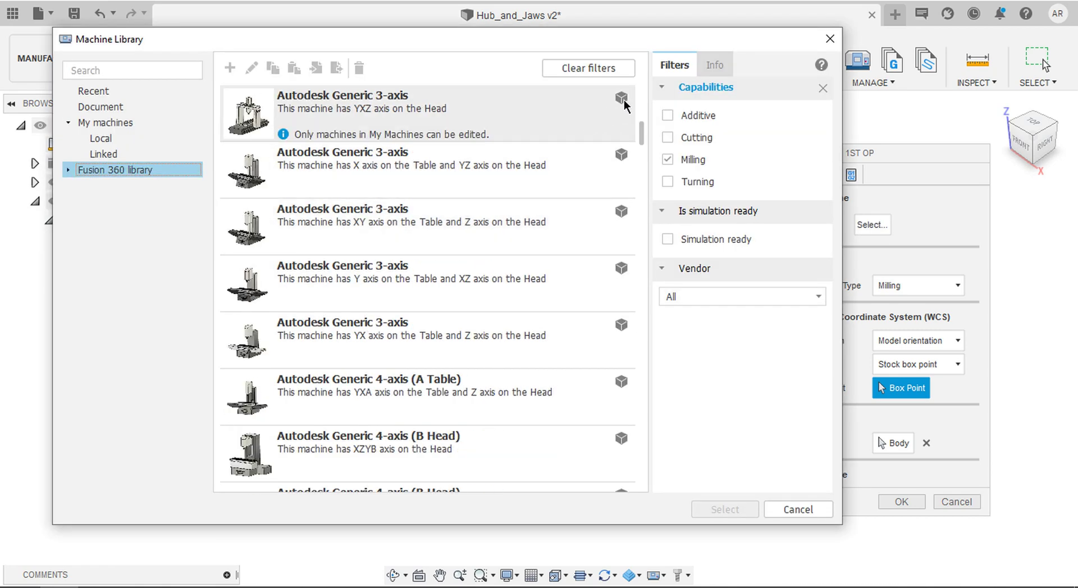
{"action": "scroll", "coordinate": [583, 126], "scroll_direction": "down", "scroll_amount": 5}
{"action": "scroll", "coordinate": [621, 168], "scroll_direction": "up", "scroll_amount": 5}
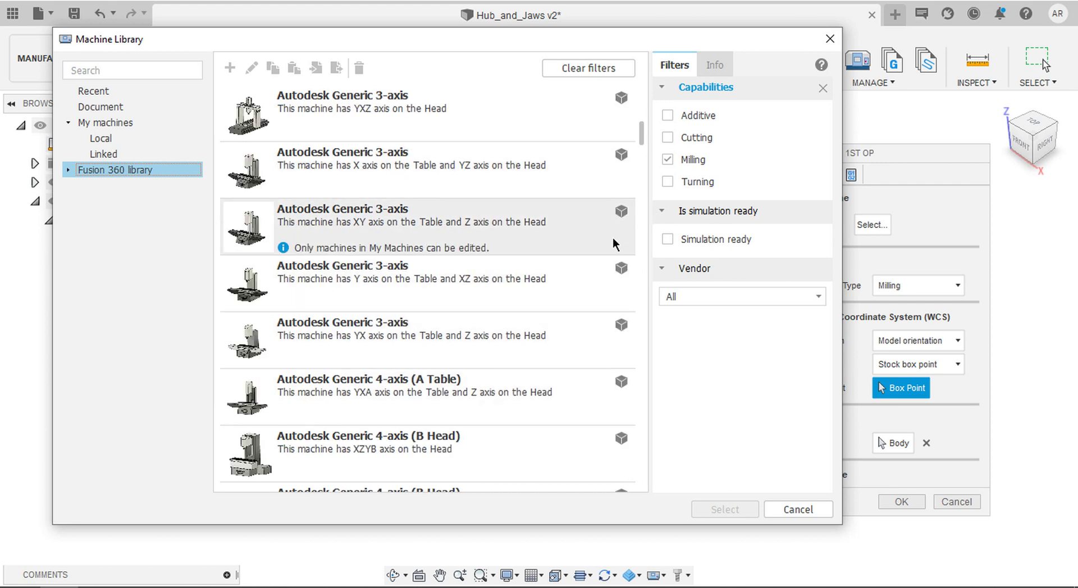
{"action": "scroll", "coordinate": [618, 270], "scroll_direction": "down", "scroll_amount": 5}
{"action": "scroll", "coordinate": [579, 272], "scroll_direction": "down", "scroll_amount": 5}
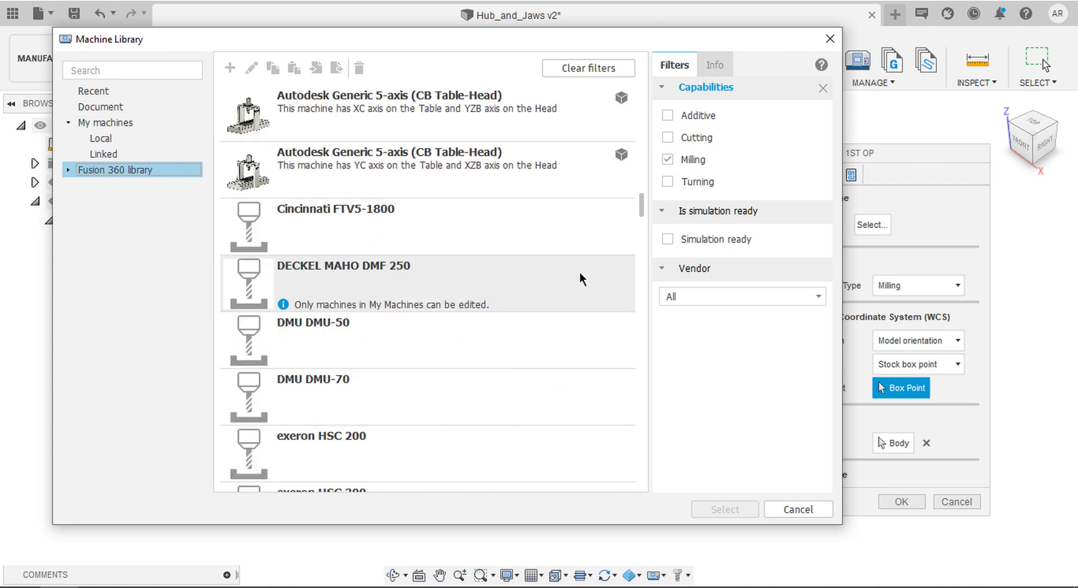
Choose the simulation-ready HAAS VF-3 S APC, then download and save its machine model.
{"action": "left_click", "coordinate": [667, 239]}
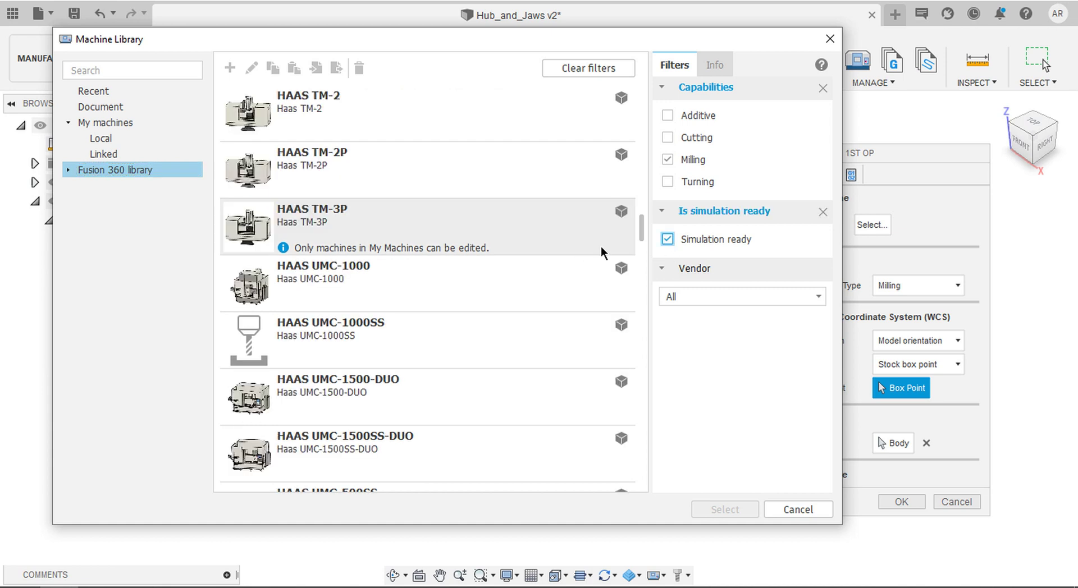
{"action": "scroll", "coordinate": [464, 423], "scroll_direction": "down", "scroll_amount": 5}
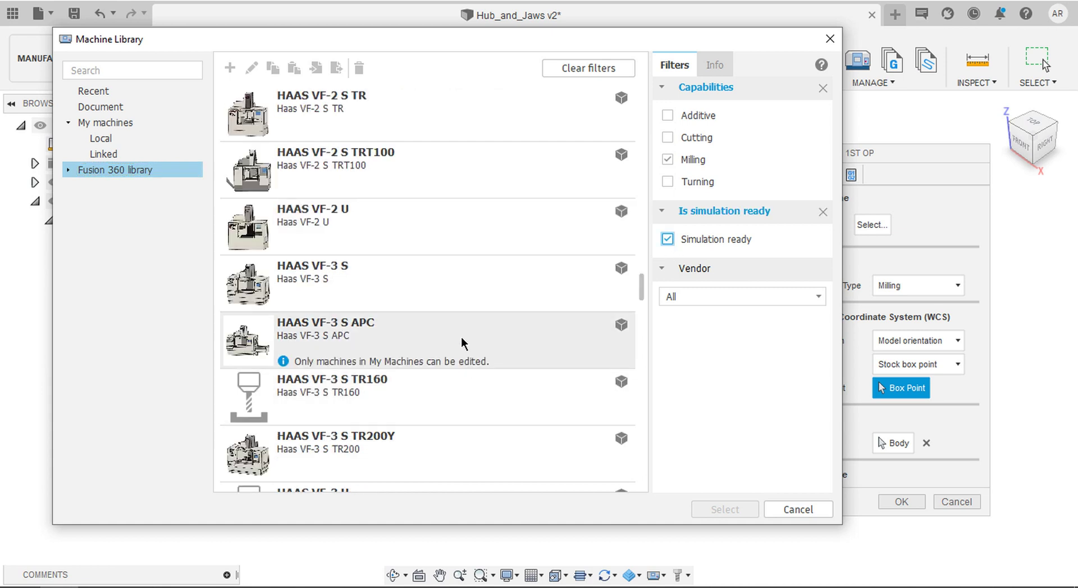
{"action": "left_click", "coordinate": [470, 347]}
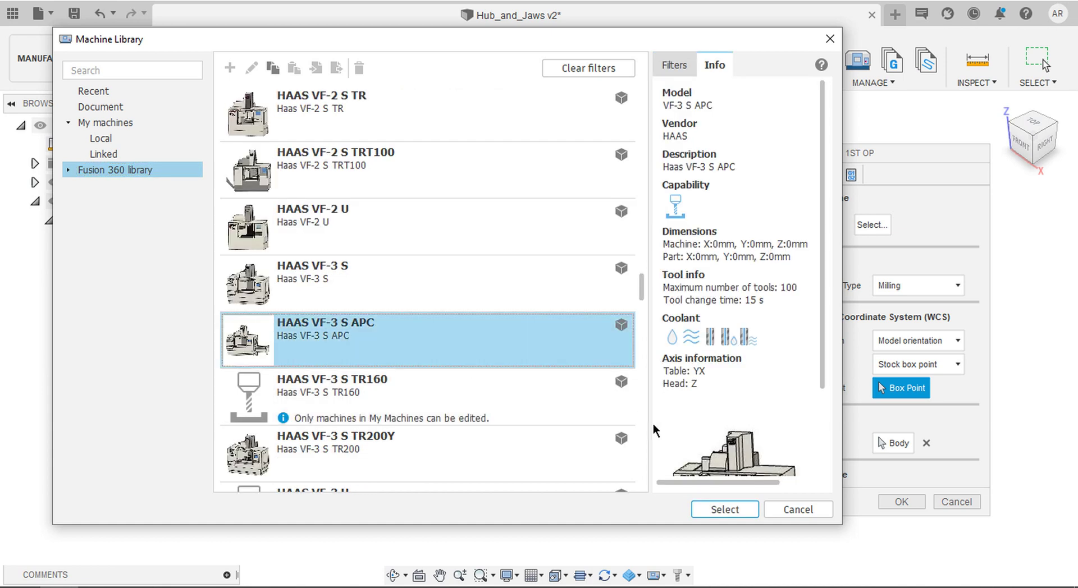
{"action": "left_click", "coordinate": [708, 509]}
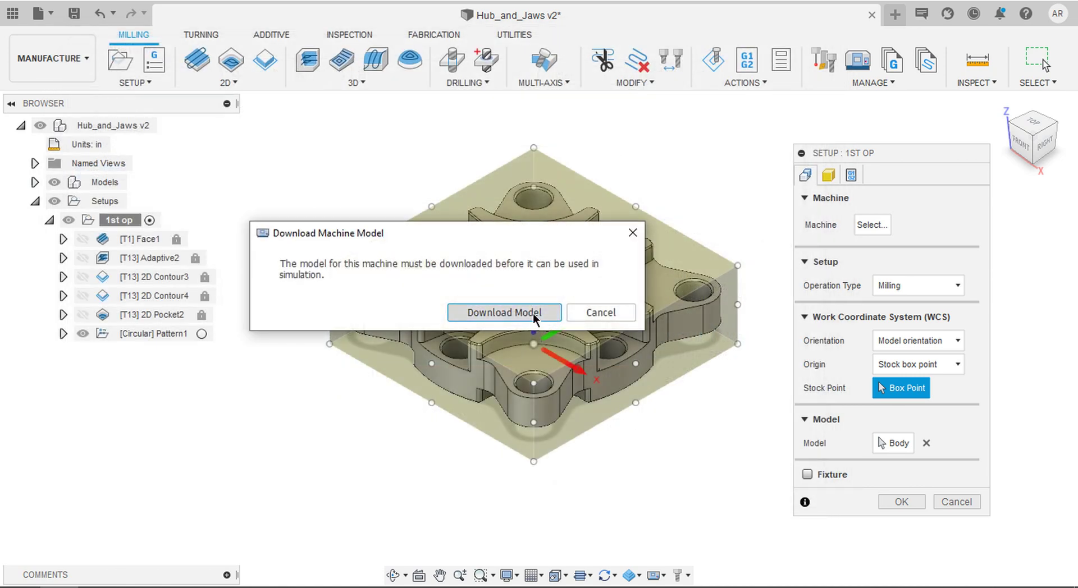
{"action": "left_click", "coordinate": [534, 317]}
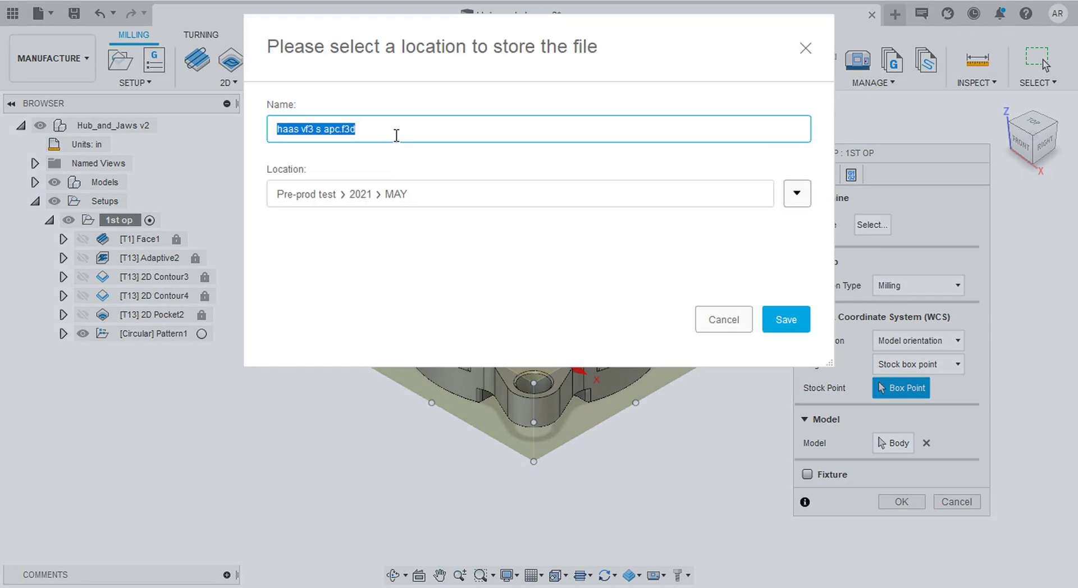
{"action": "left_click", "coordinate": [785, 318]}
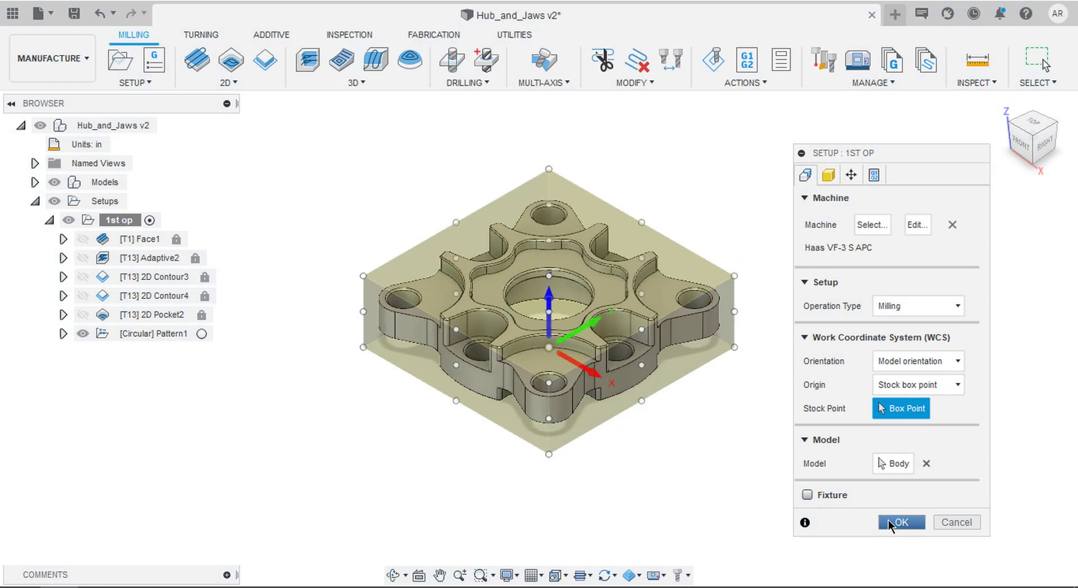
Confirm the 1st op setup and simulate its toolpaths on the Haas VF-3 in Tail mode.
{"action": "left_click", "coordinate": [890, 524]}
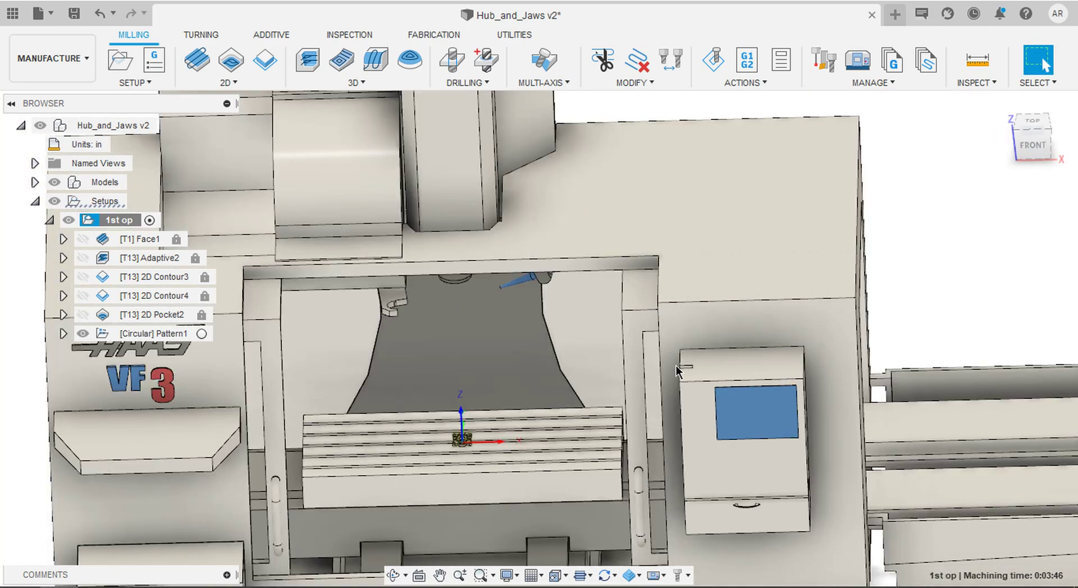
{"action": "scroll", "coordinate": [620, 324], "scroll_direction": "up", "scroll_amount": 3}
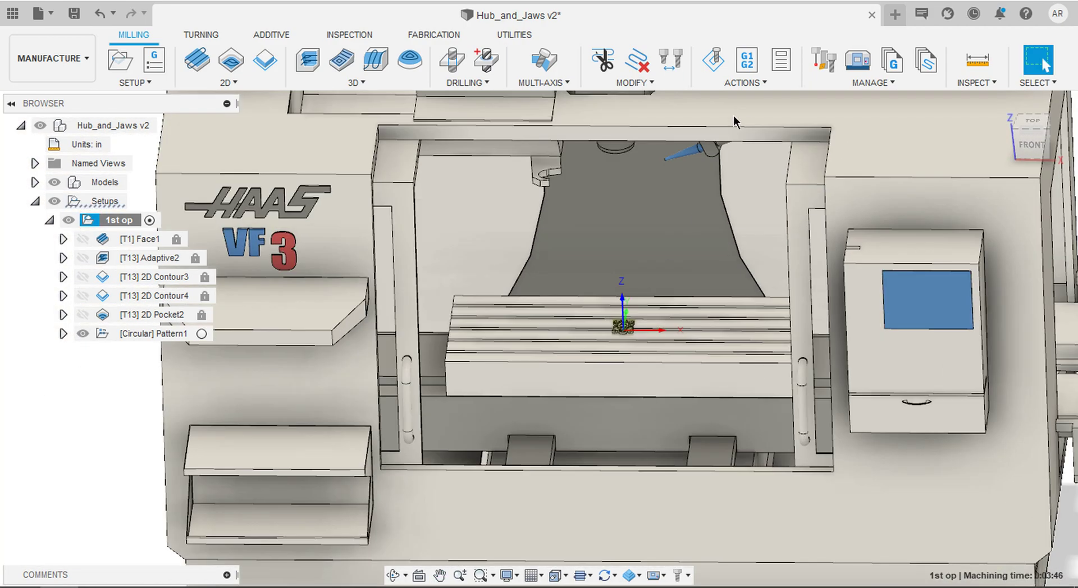
{"action": "left_click", "coordinate": [713, 59]}
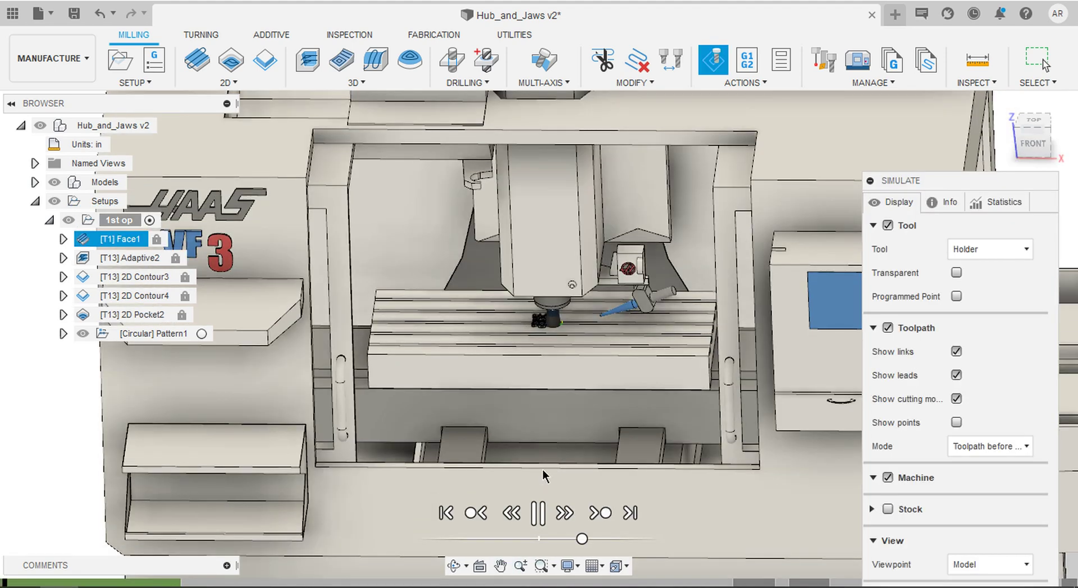
{"action": "middle_click_drag", "start_coordinate": [549, 473], "coordinate": [550, 428], "text": "shift"}
{"action": "scroll", "coordinate": [560, 366], "scroll_direction": "up", "scroll_amount": 10}
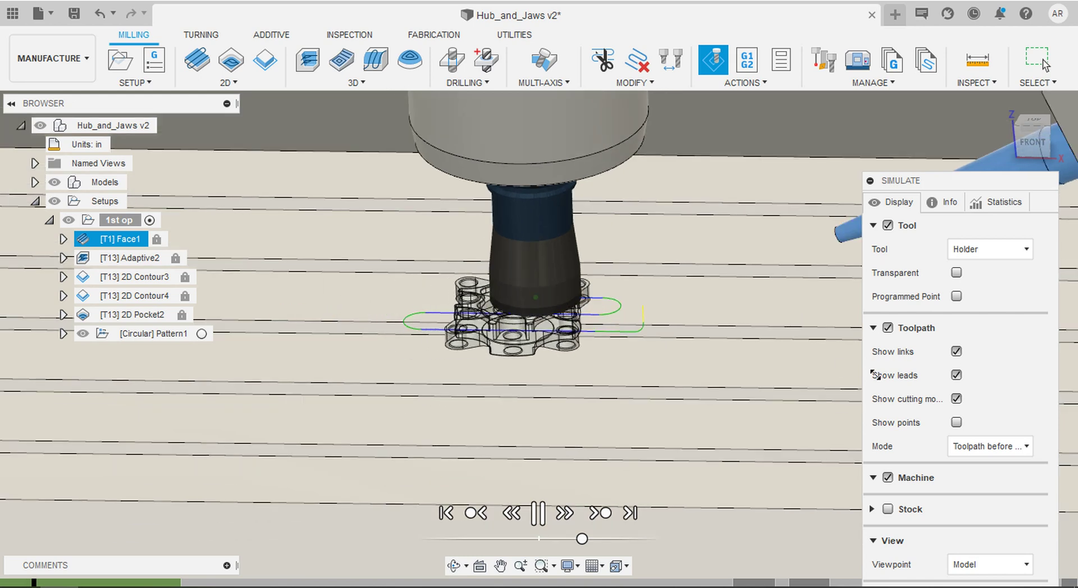
{"action": "left_click", "coordinate": [956, 446]}
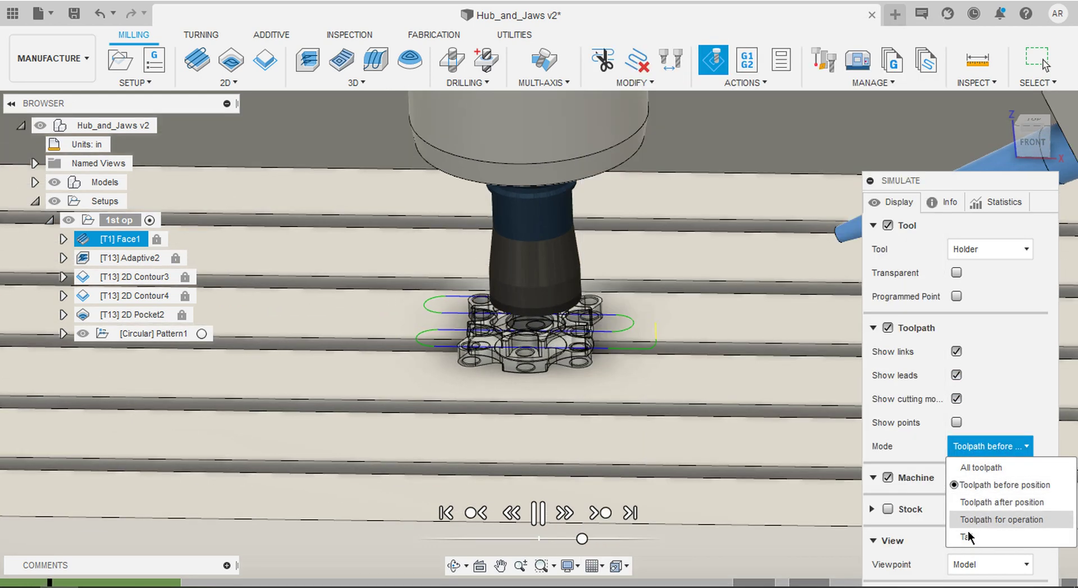
{"action": "left_click", "coordinate": [975, 490]}
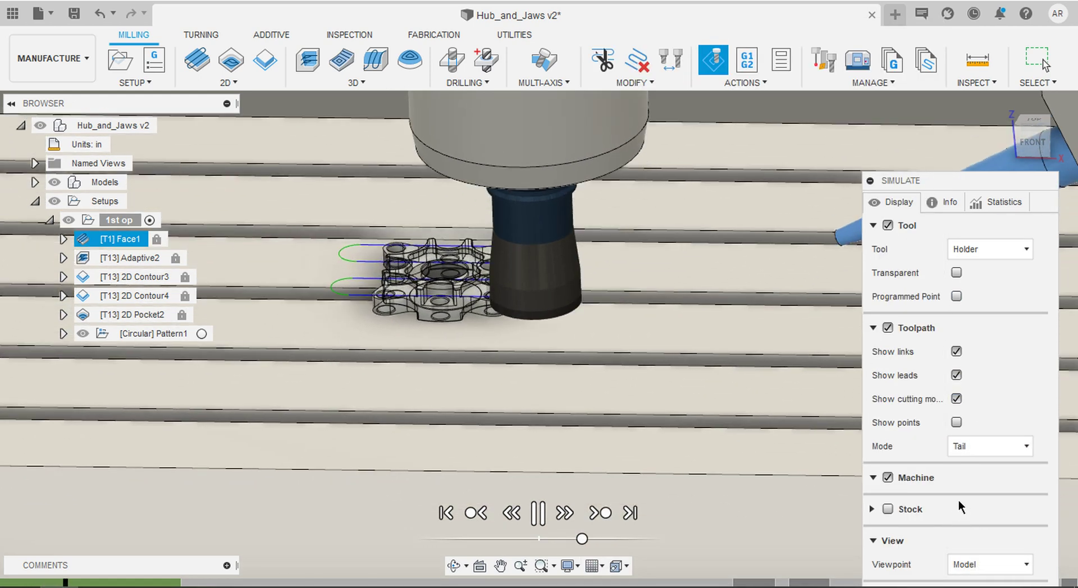
Turn on stock display and view the whole Haas VF-3 as the simulation plays.
{"action": "left_click", "coordinate": [888, 509]}
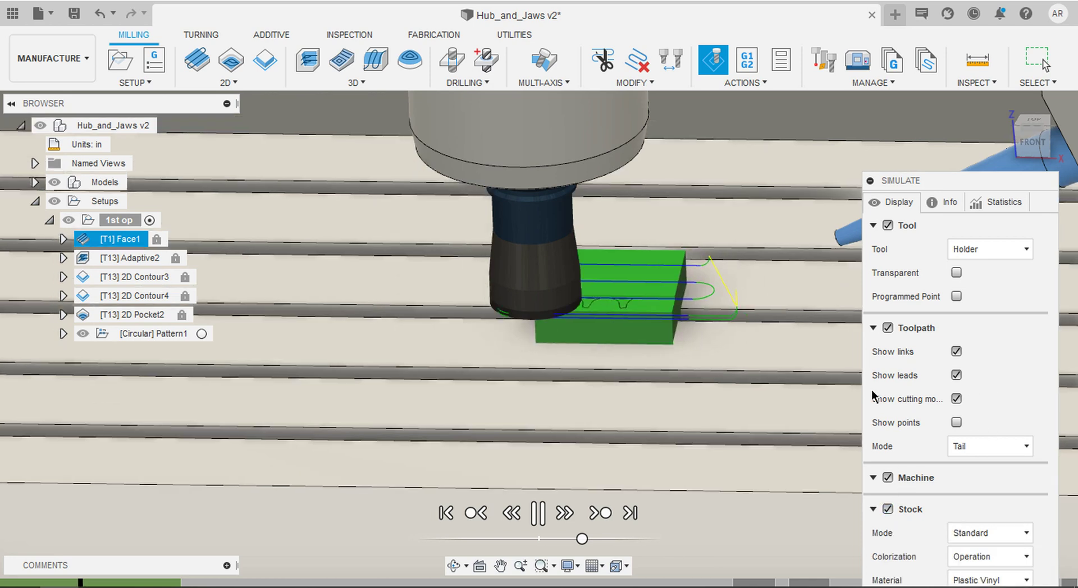
{"action": "scroll", "coordinate": [546, 349], "scroll_direction": "up", "scroll_amount": 5}
{"action": "scroll", "coordinate": [433, 346], "scroll_direction": "down", "scroll_amount": 8}
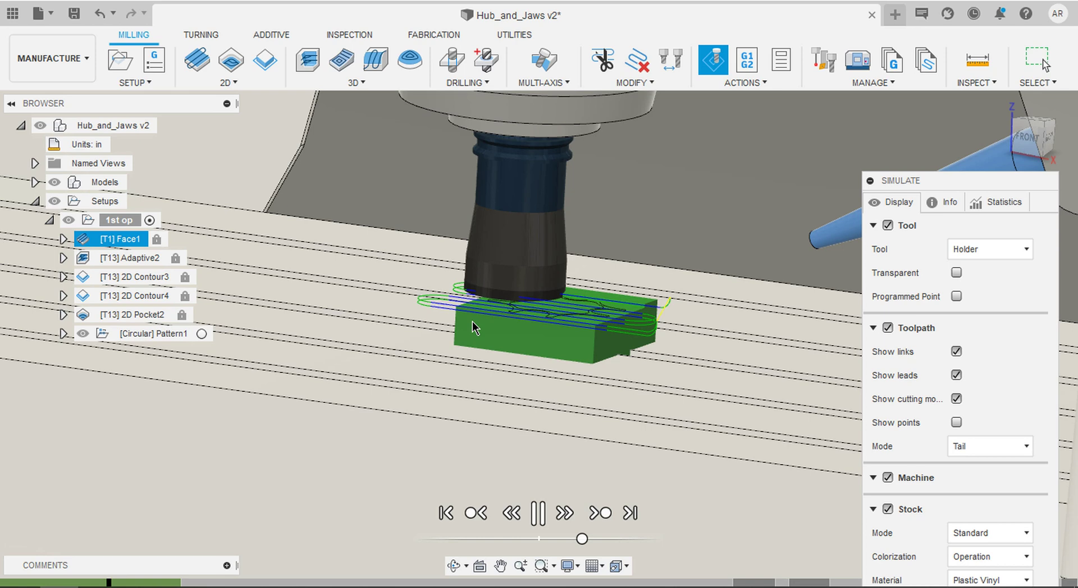
{"action": "scroll", "coordinate": [568, 403], "scroll_direction": "down", "scroll_amount": 10}
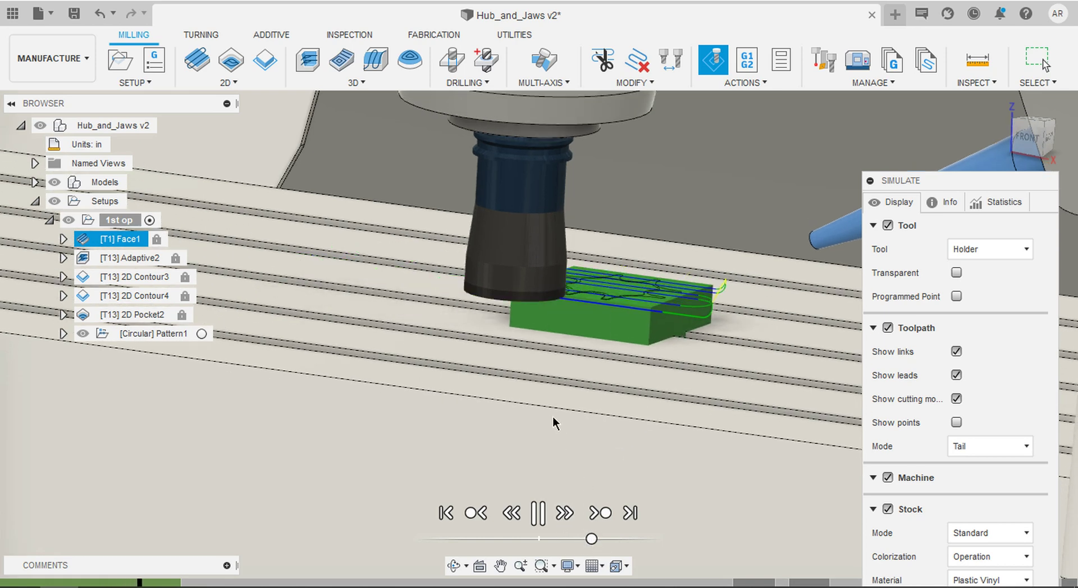
{"action": "scroll", "coordinate": [586, 404], "scroll_direction": "down", "scroll_amount": 2}
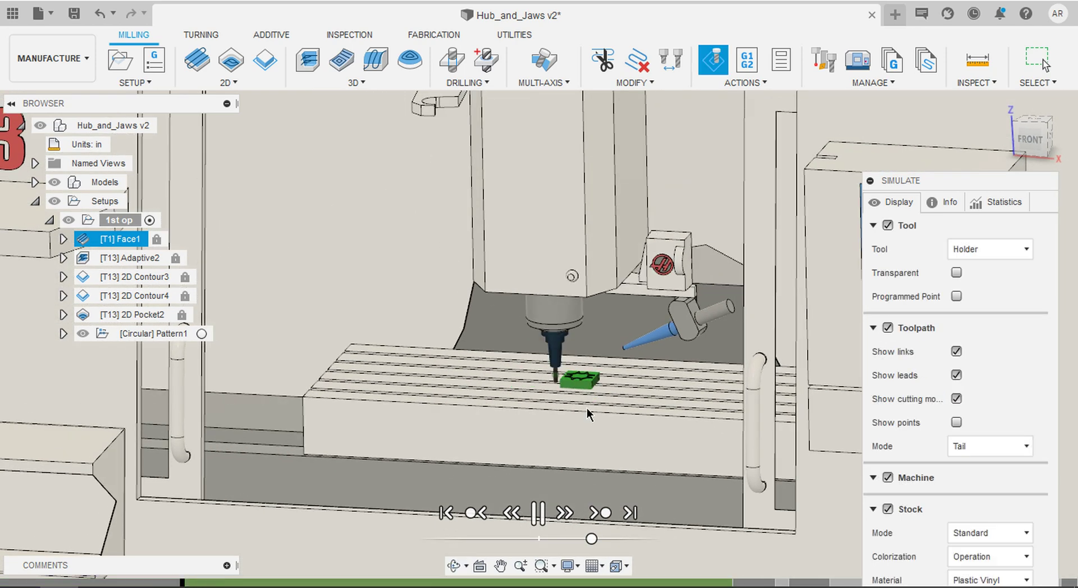
{"action": "scroll", "coordinate": [450, 413], "scroll_direction": "down", "scroll_amount": 6}
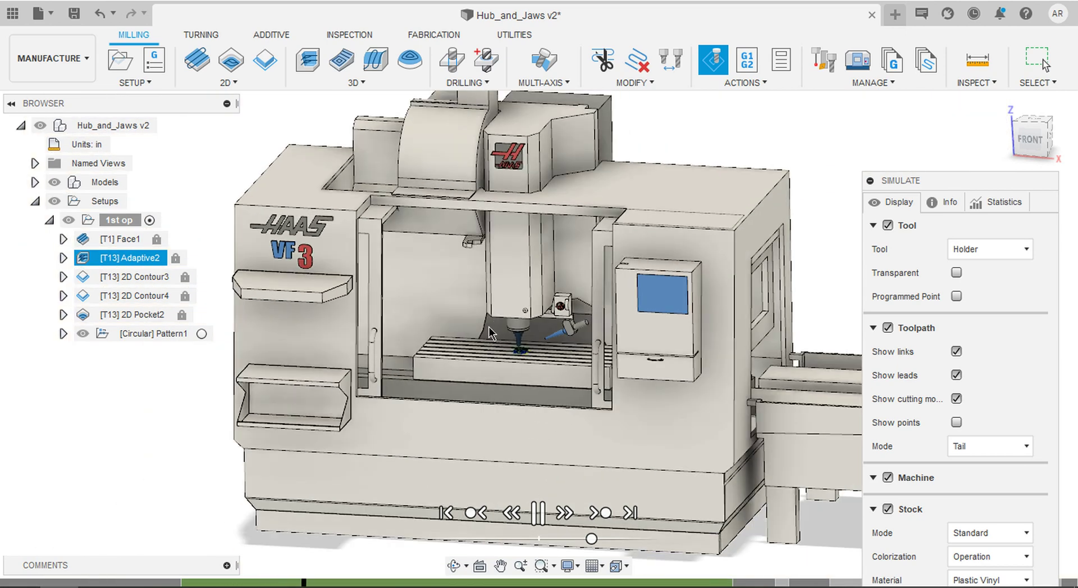
{"action": "middle_click_drag", "start_coordinate": [489, 332], "coordinate": [539, 317], "text": "shift"}
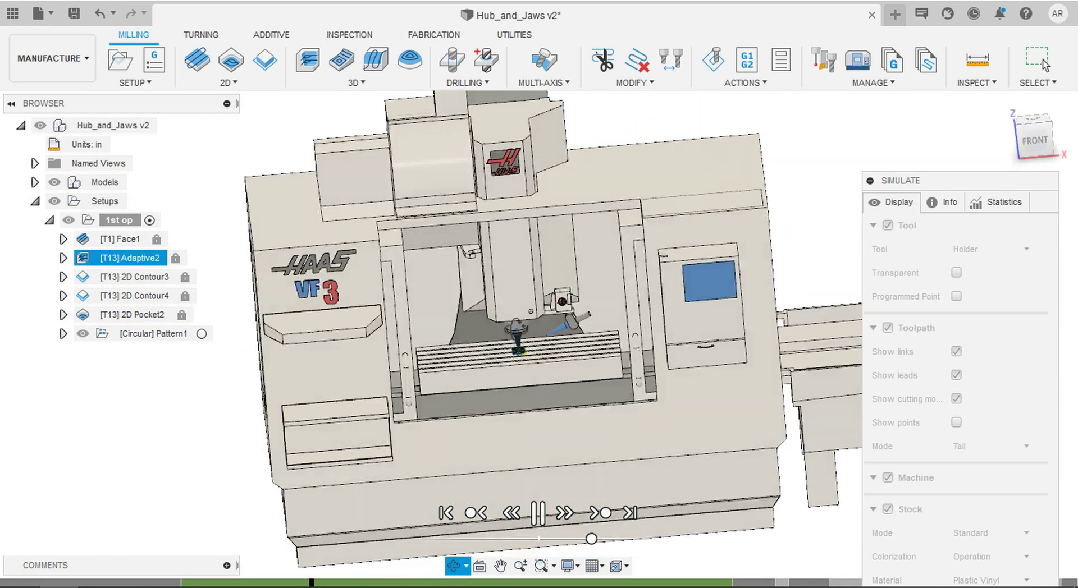
{"action": "scroll", "coordinate": [518, 348], "scroll_direction": "up", "scroll_amount": 8}
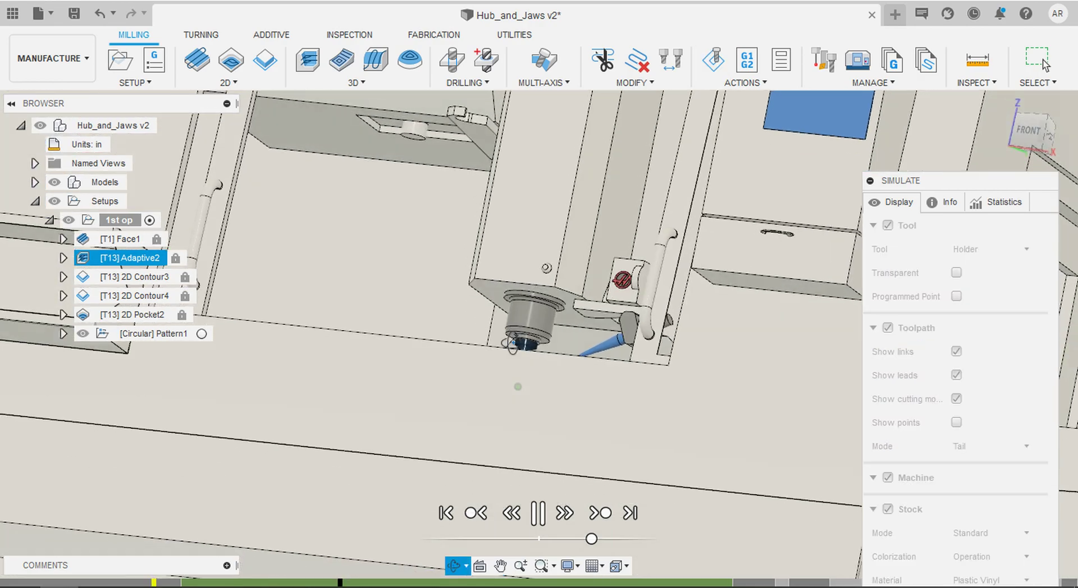